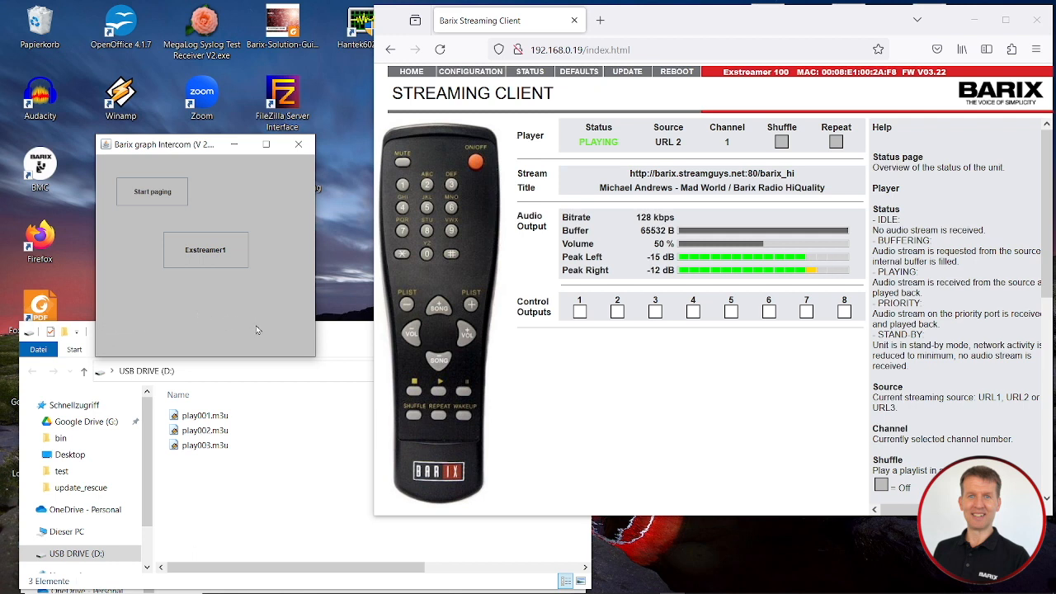
# Inspect the stream URL in play001.m3u on the USB drive using Notepad++, and close the editor and the drive's folder window
pyautogui.click(255, 483)
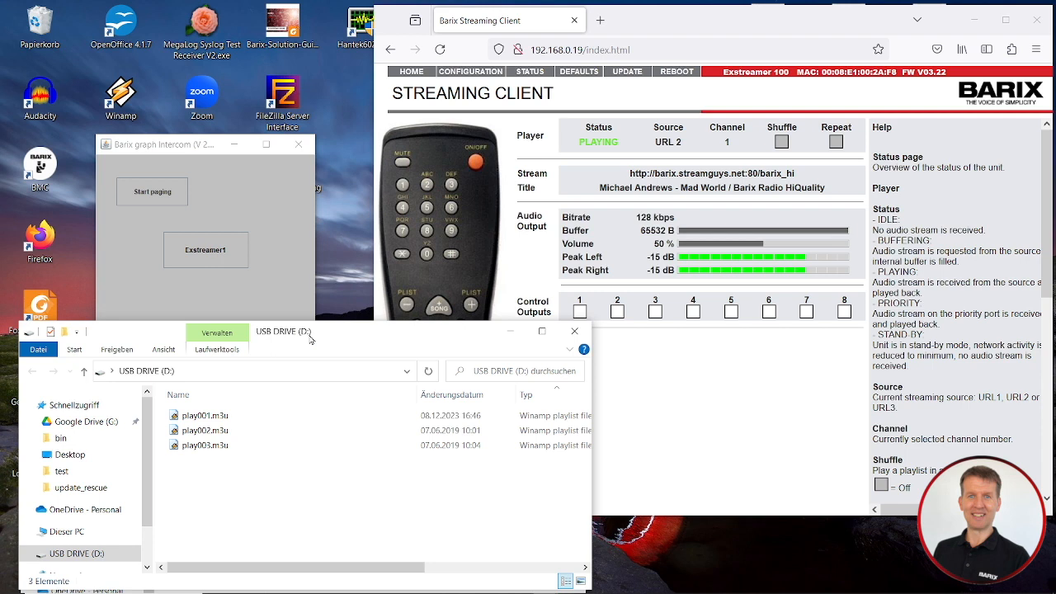
pyautogui.click(198, 418)
pyautogui.rightClick(198, 418)
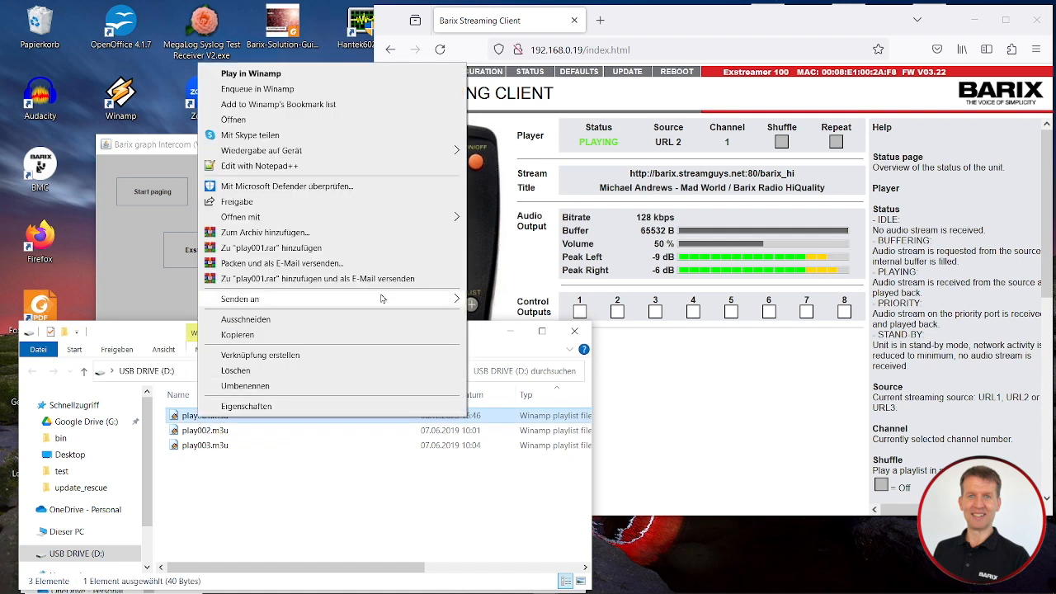
pyautogui.click(309, 171)
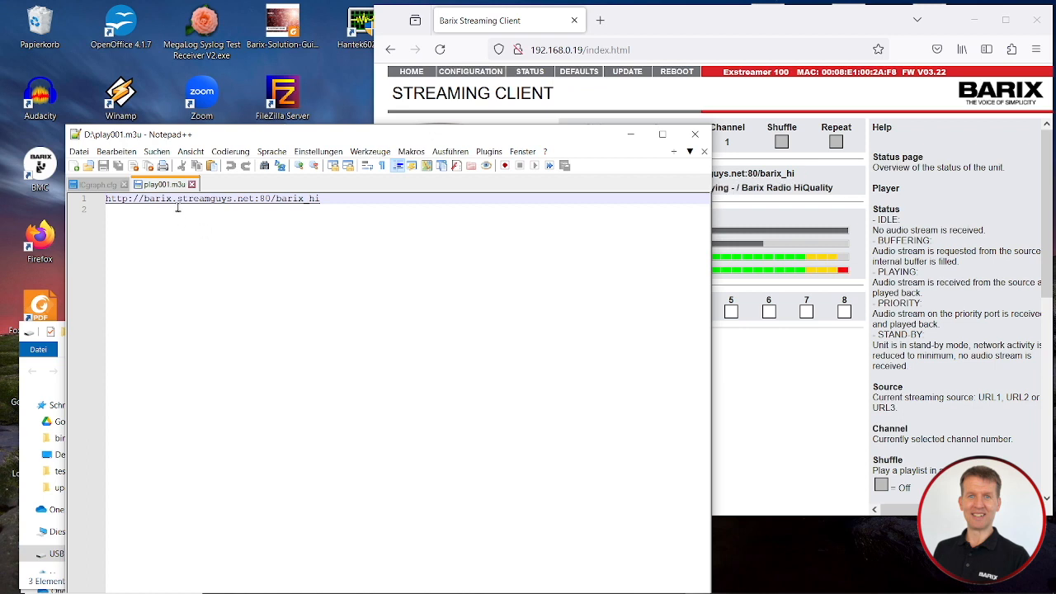
pyautogui.click(694, 136)
pyautogui.click(247, 415)
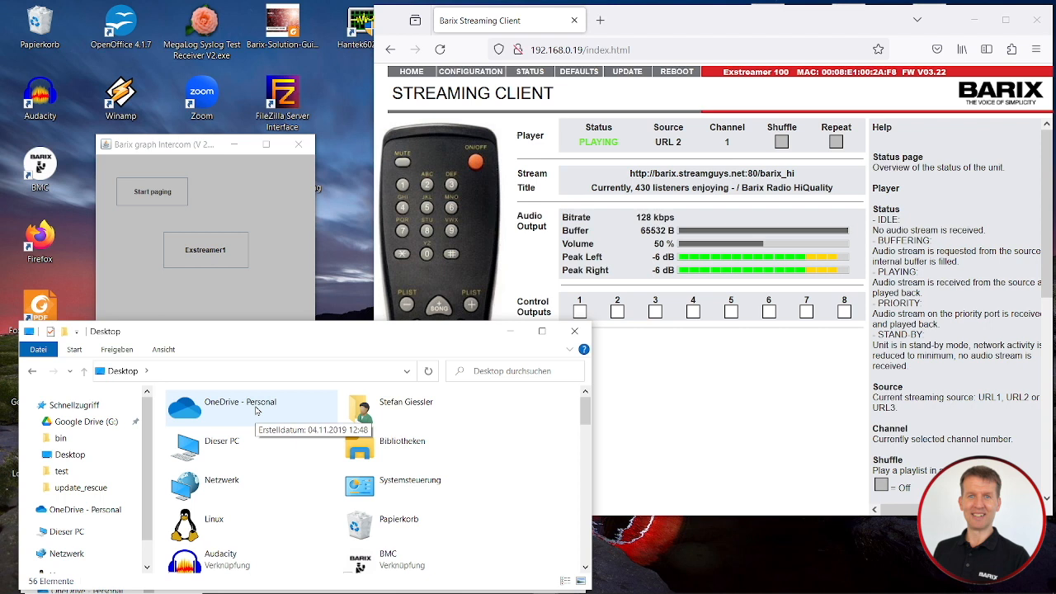
pyautogui.click(577, 333)
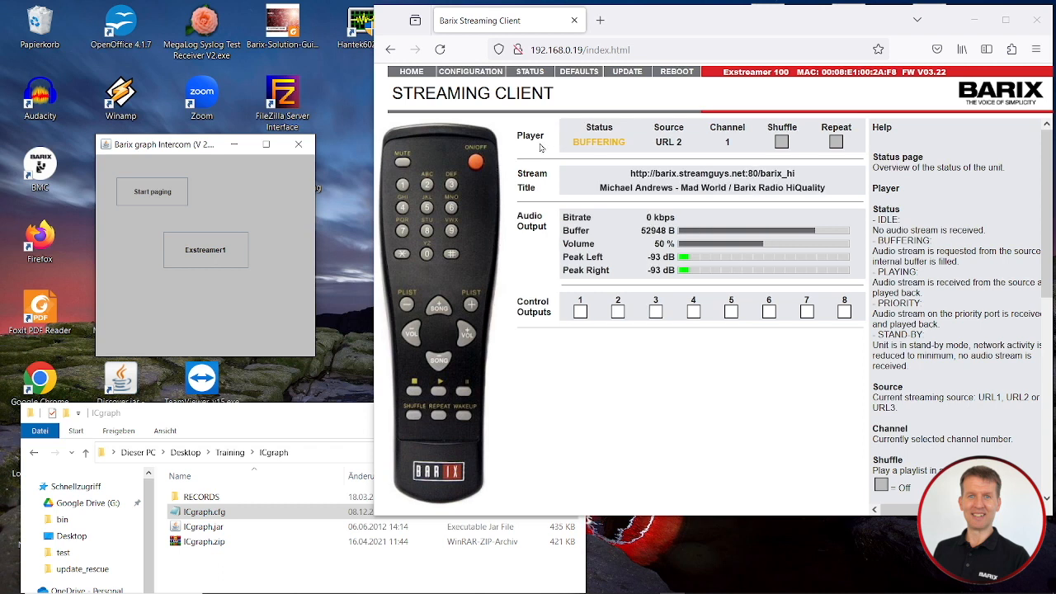
# Set the 1. URL in the streaming client's advanced streaming settings to play$NUM$.m3u
pyautogui.click(471, 71)
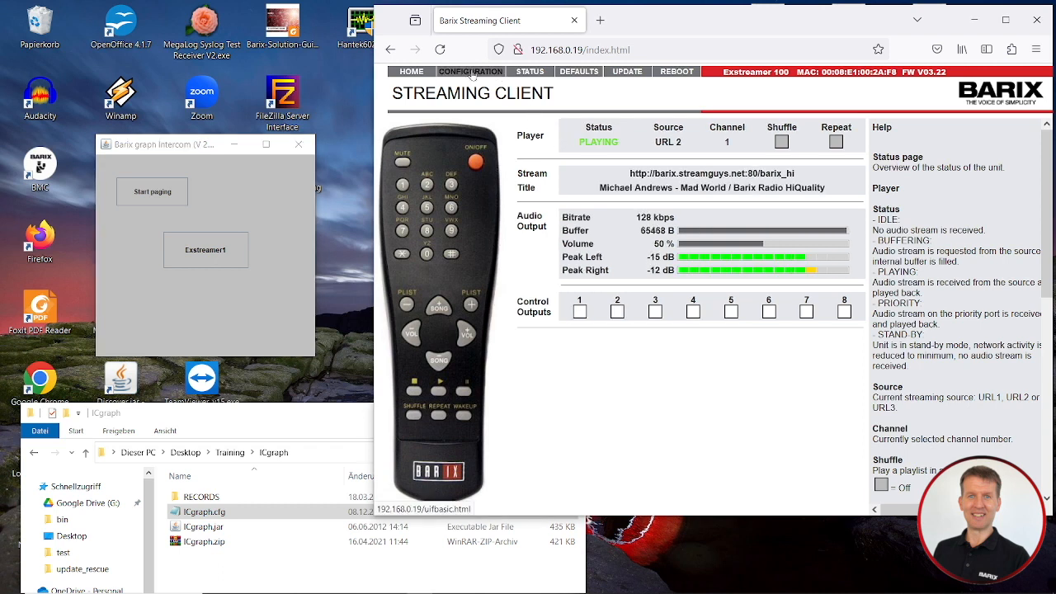
pyautogui.click(446, 148)
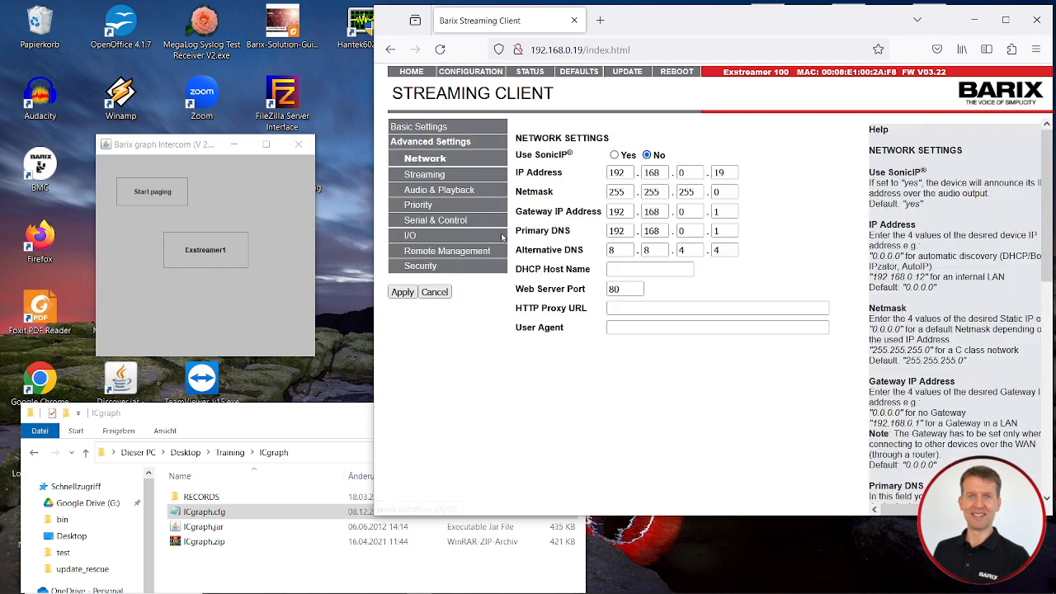
pyautogui.click(425, 175)
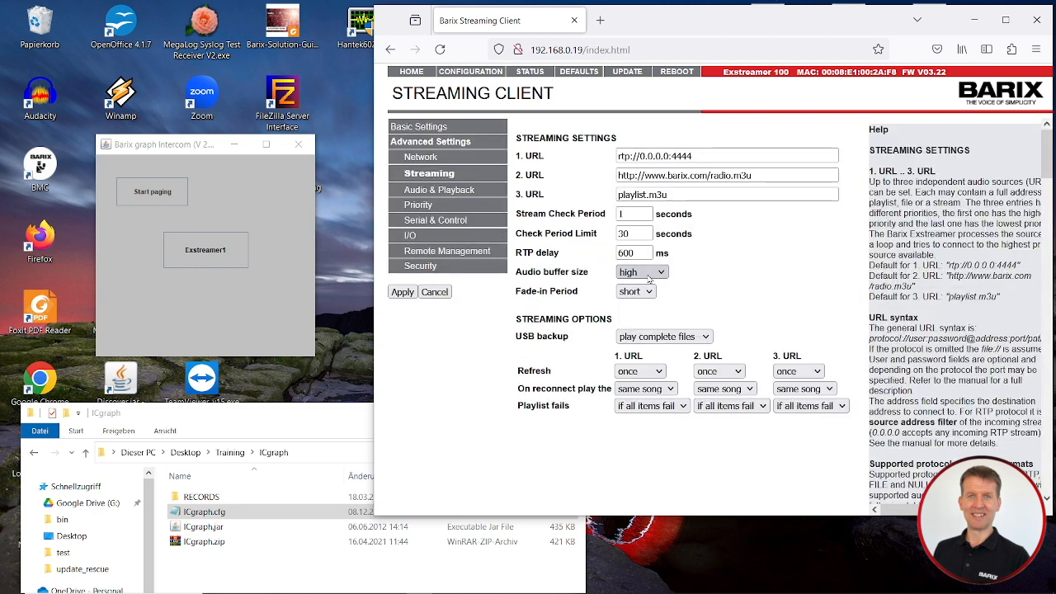
pyautogui.tripleClick(709, 155)
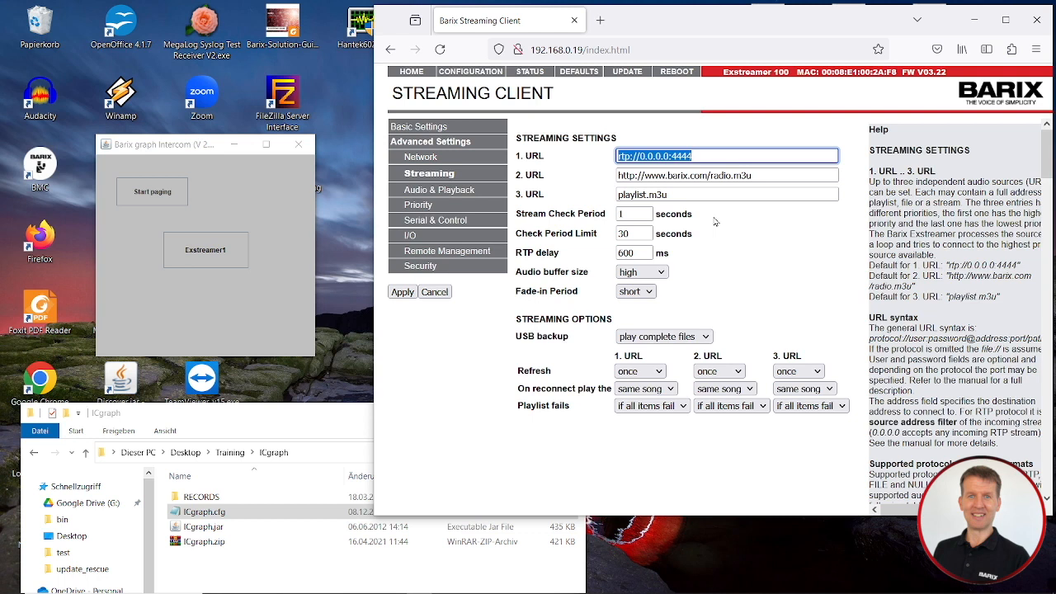
pyautogui.write('play')
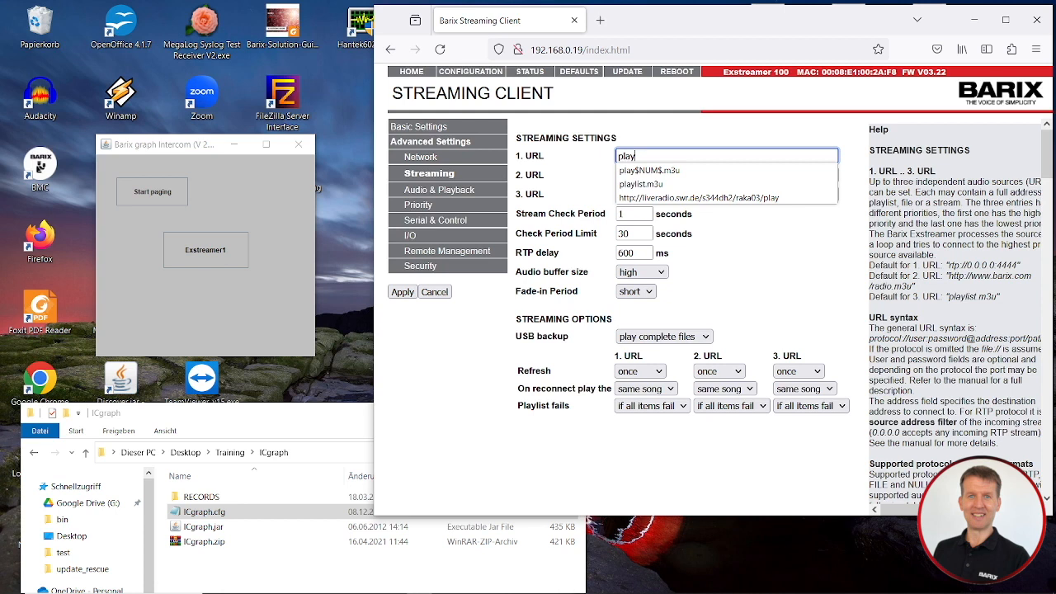
pyautogui.write('$')
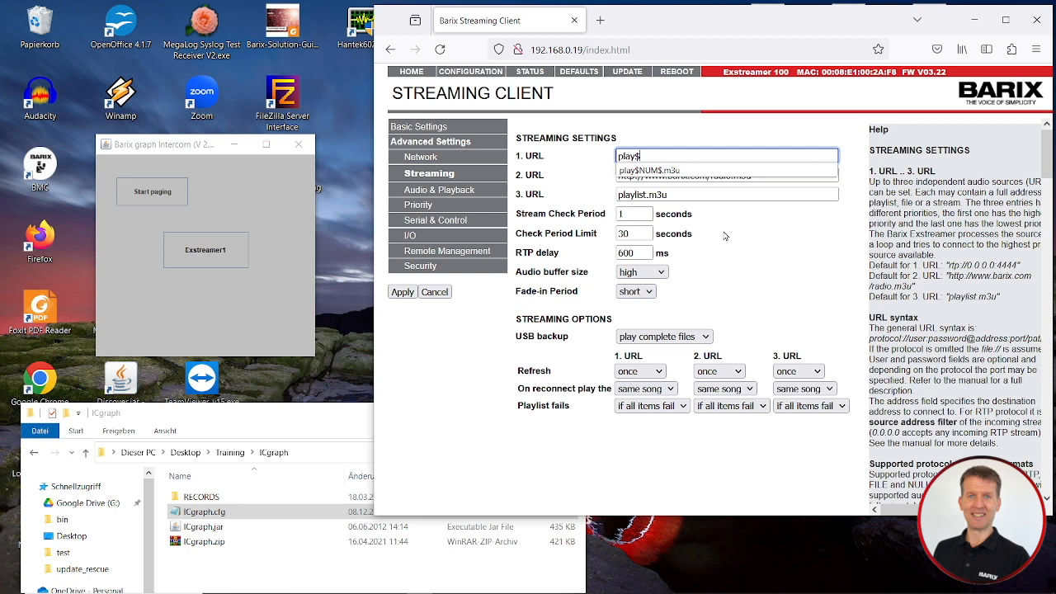
pyautogui.click(664, 171)
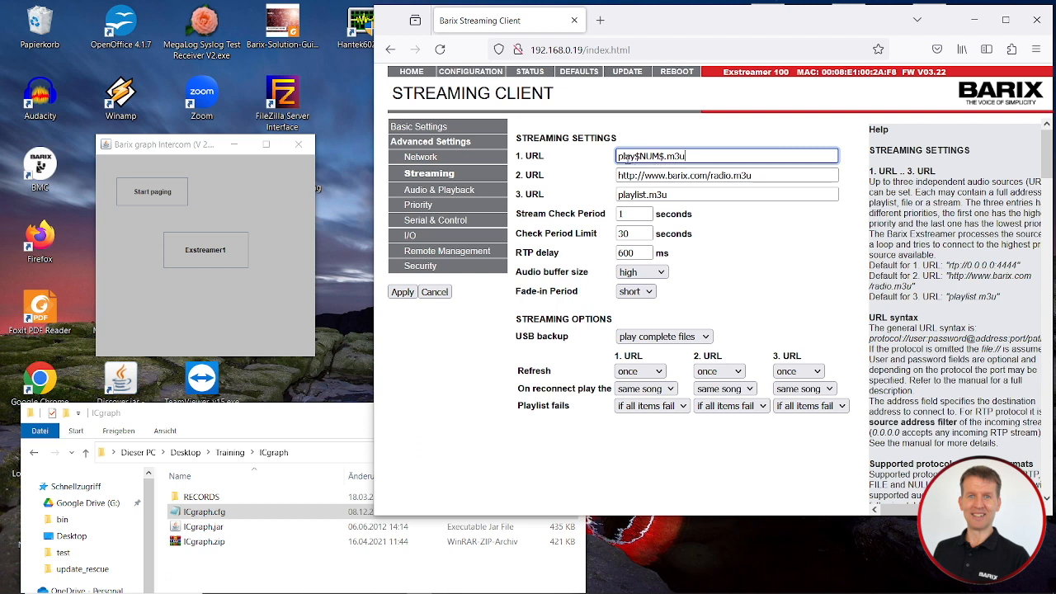
pyautogui.click(664, 156)
pyautogui.write('.')
# Clear the 3. URL entry in the streaming settings
pyautogui.click(676, 198)
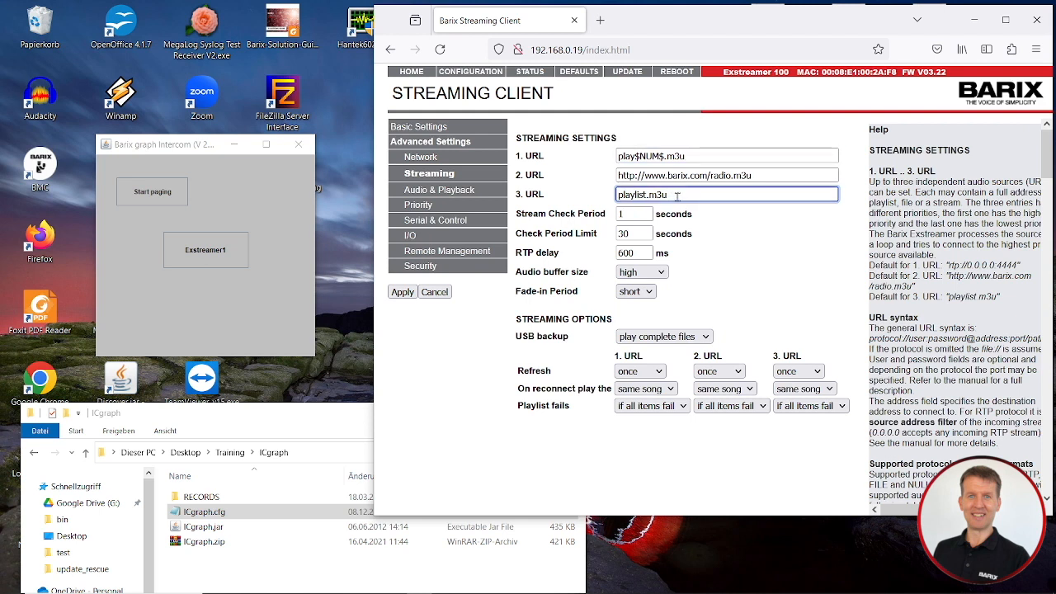
pyautogui.moveTo(677, 195); pyautogui.dragTo(602, 196)
pyautogui.press('BackSpace')
# Check the UDP command port in the serial and control settings, and apply the configuration before returning to the player status page
pyautogui.click(459, 226)
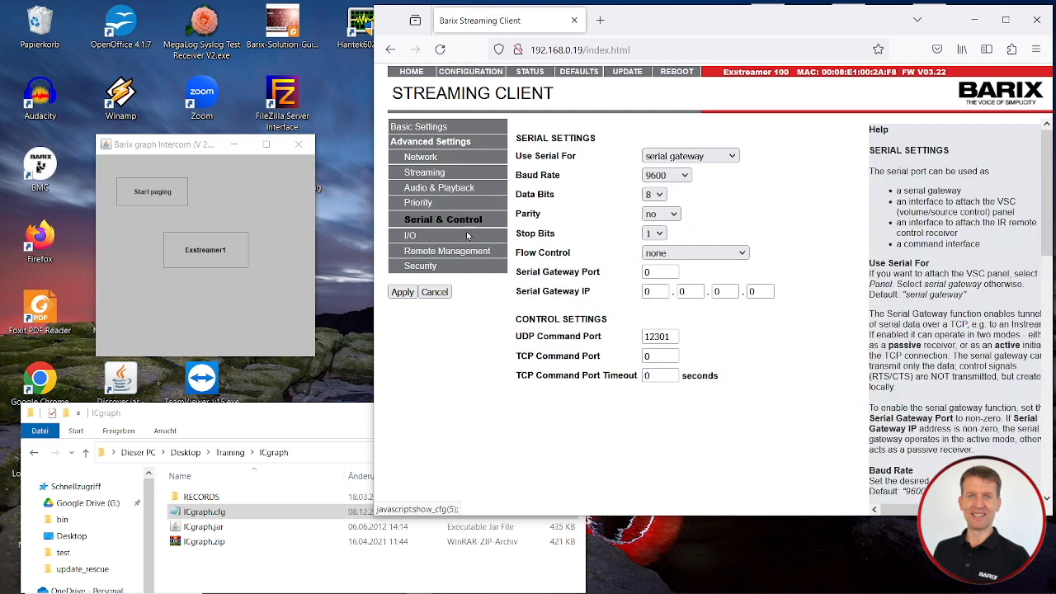
pyautogui.moveTo(671, 339); pyautogui.dragTo(640, 336)
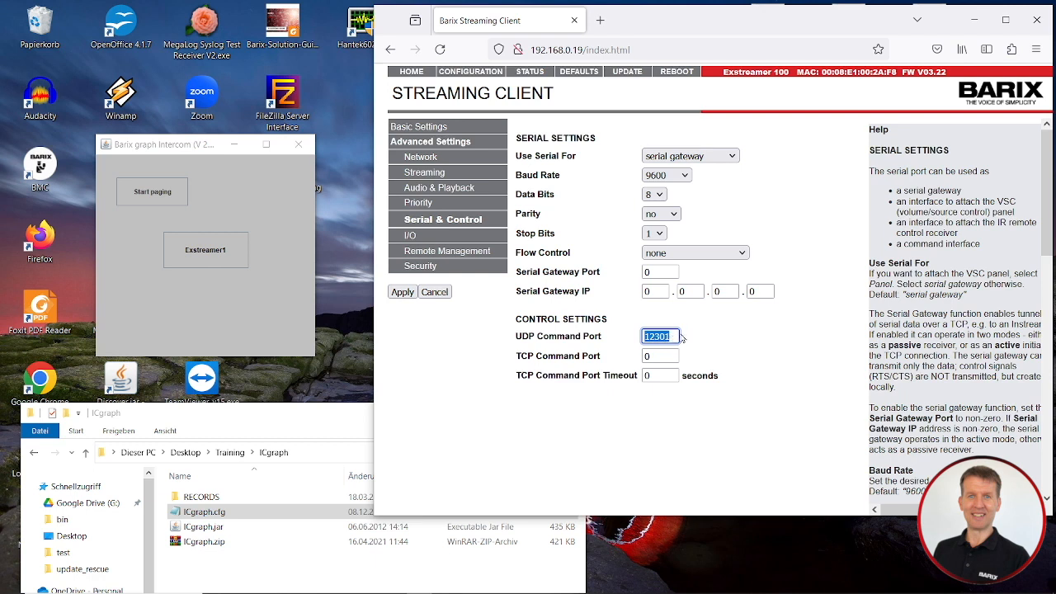
pyautogui.click(402, 293)
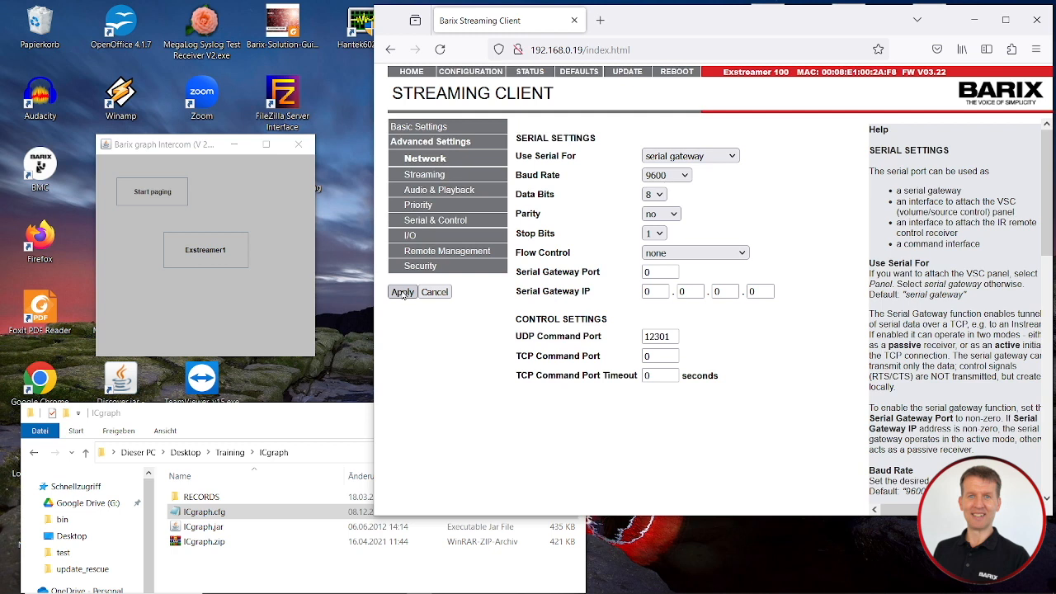
pyautogui.click(403, 293)
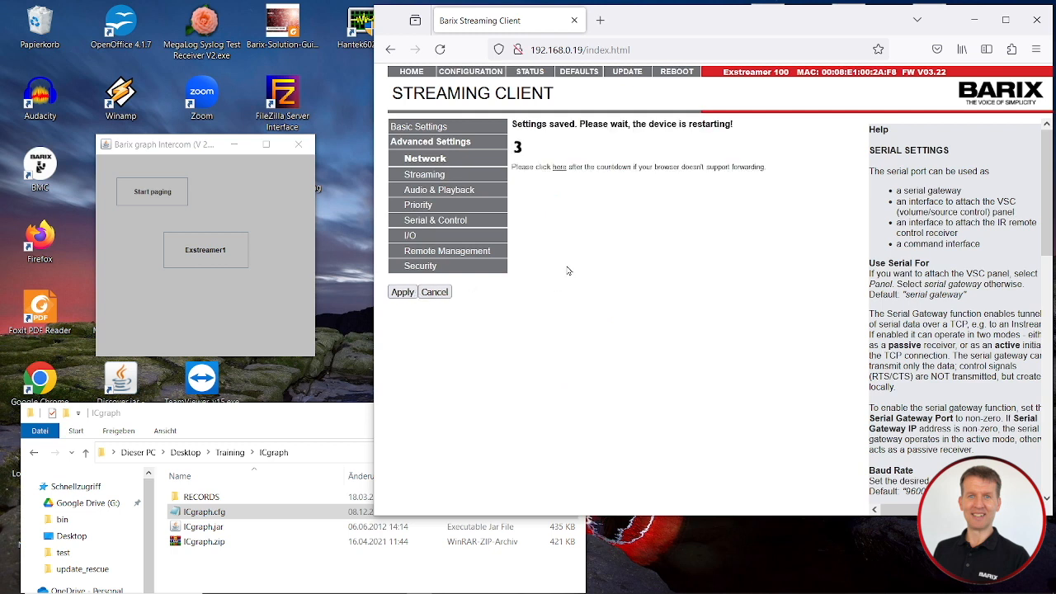
pyautogui.click(412, 72)
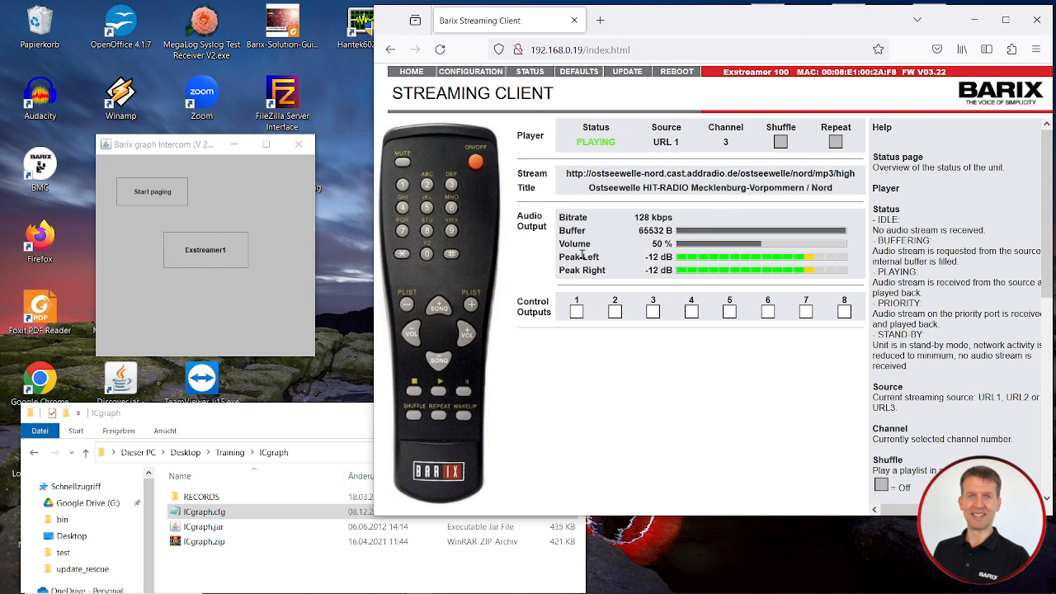
# Add a new active message button named 1 below the existing intercom buttons, at about X 53, Y 297
pyautogui.rightClick(128, 328)
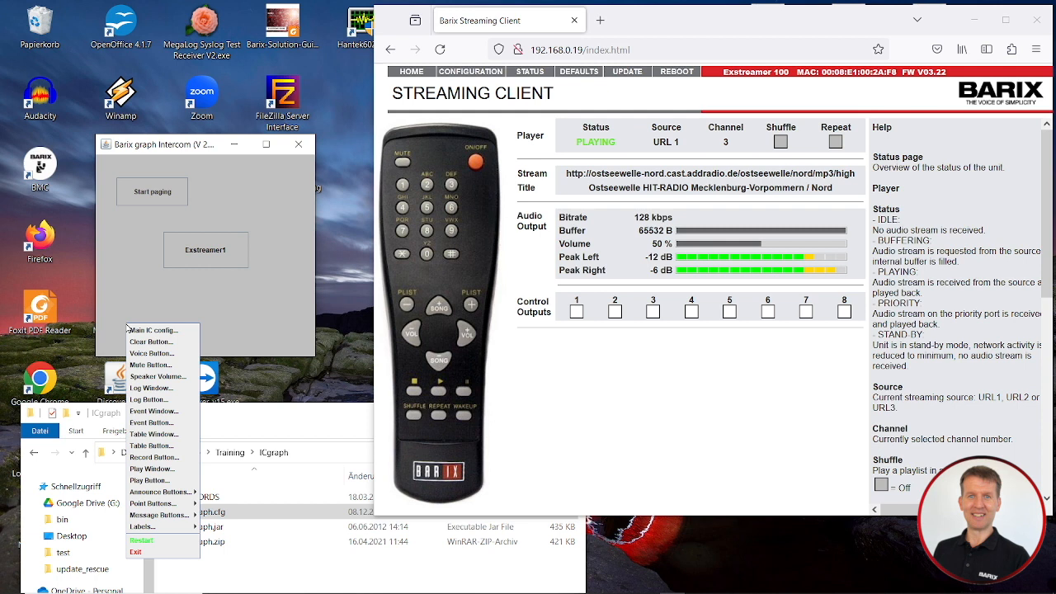
pyautogui.moveTo(162, 517)
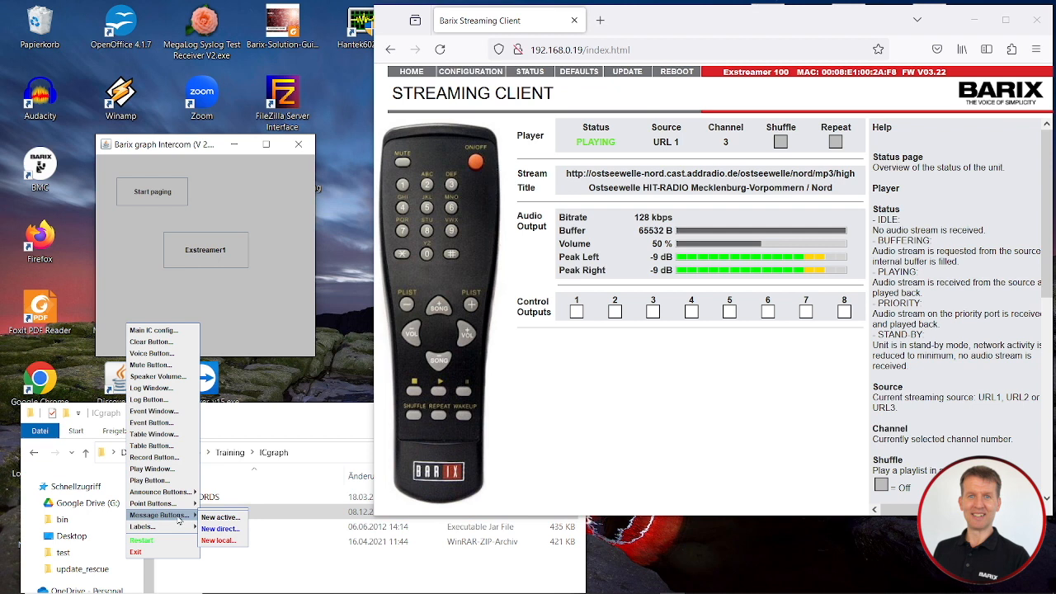
pyautogui.click(217, 520)
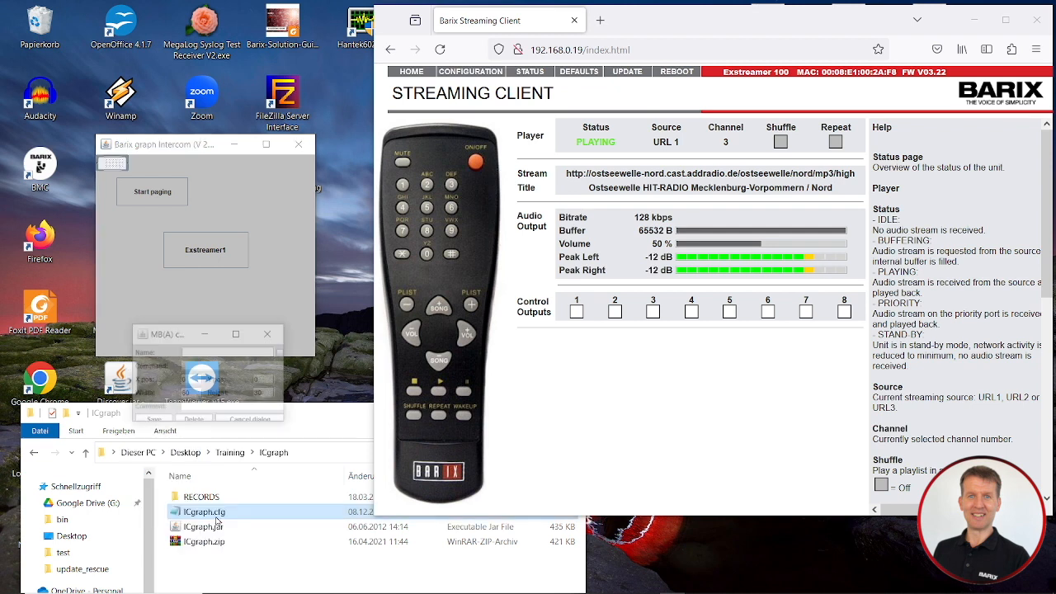
pyautogui.moveTo(120, 171); pyautogui.dragTo(142, 329)
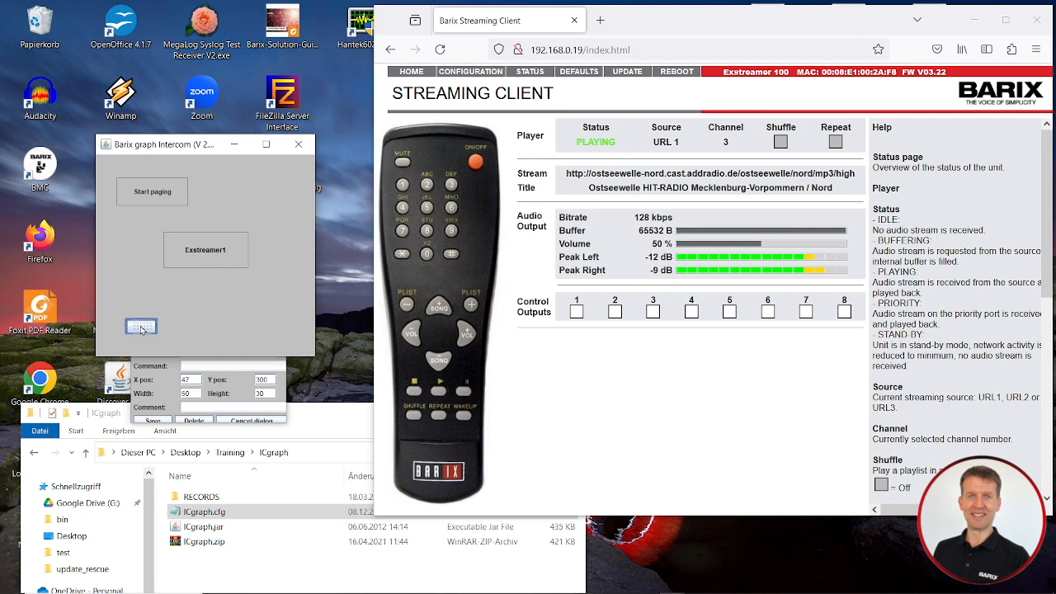
pyautogui.click(242, 391)
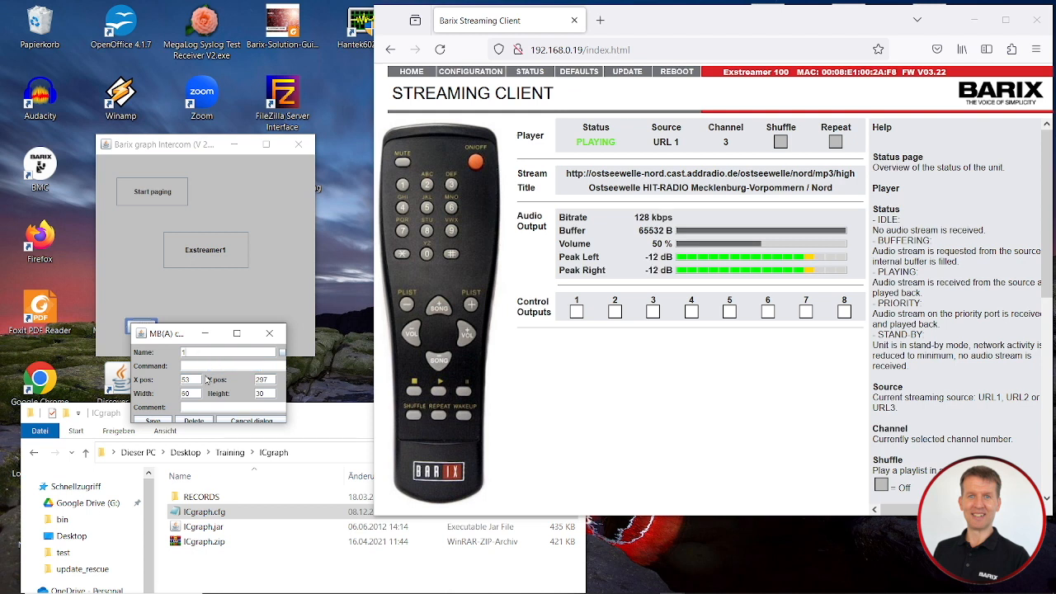
# Set message button 1's width and height to 45 and its Y position to 300, and save the button
pyautogui.doubleClick(197, 393)
pyautogui.write('45')
pyautogui.press('Tab')
pyautogui.write('45')
pyautogui.moveTo(269, 378); pyautogui.dragTo(247, 380)
pyautogui.write('300')
pyautogui.write('8')
pyautogui.click(153, 422)
# Restart Barix graph Intercom to load the saved layout and trigger message button 1
pyautogui.rightClick(278, 298)
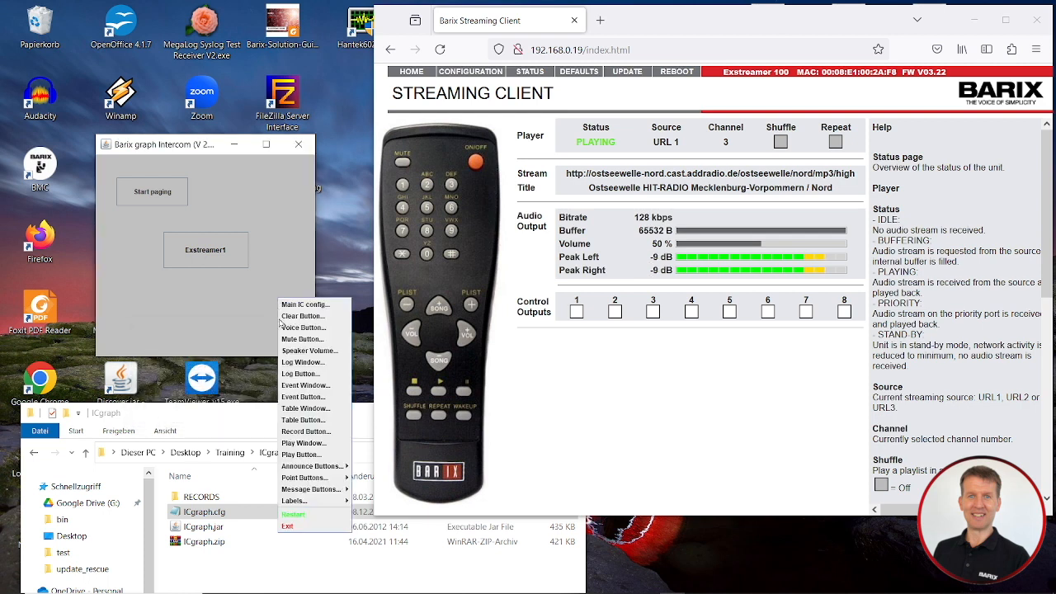
pyautogui.click(311, 514)
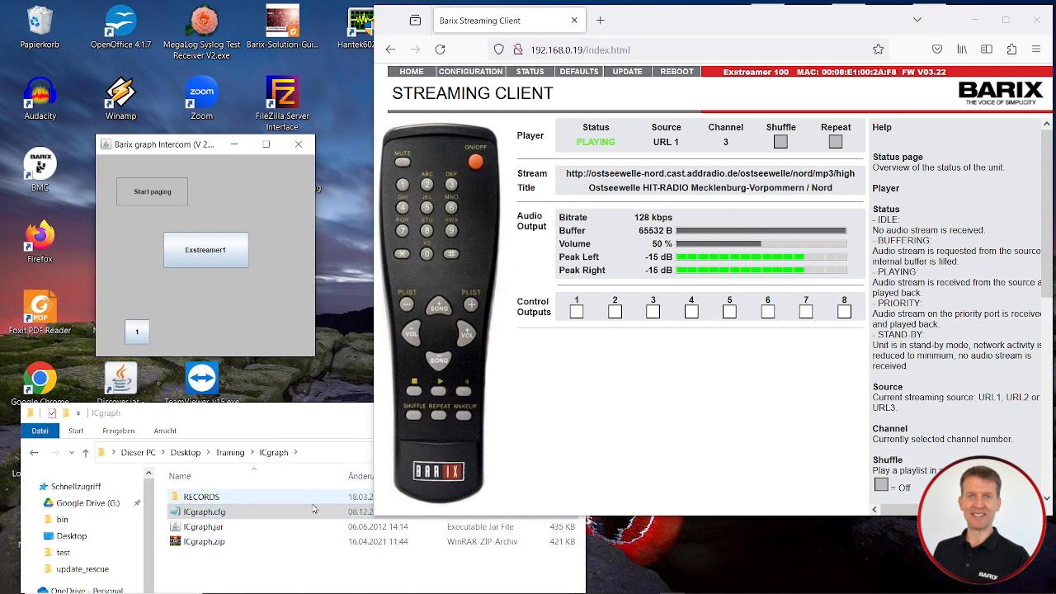
pyautogui.click(142, 338)
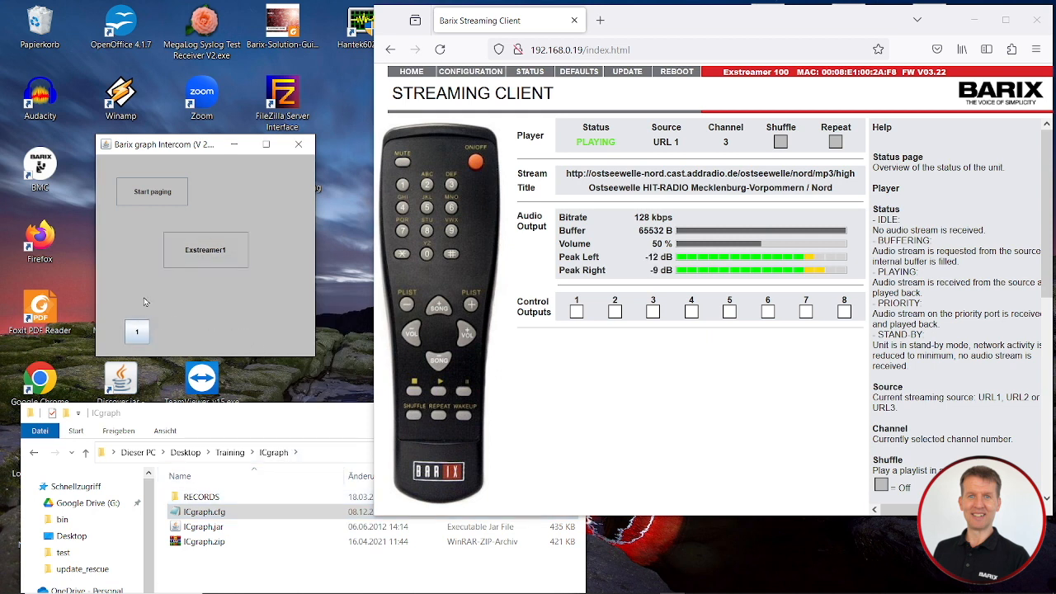
# Add a second active message button beside button 1, at about X 168, Y 300
pyautogui.rightClick(204, 299)
pyautogui.moveTo(263, 490)
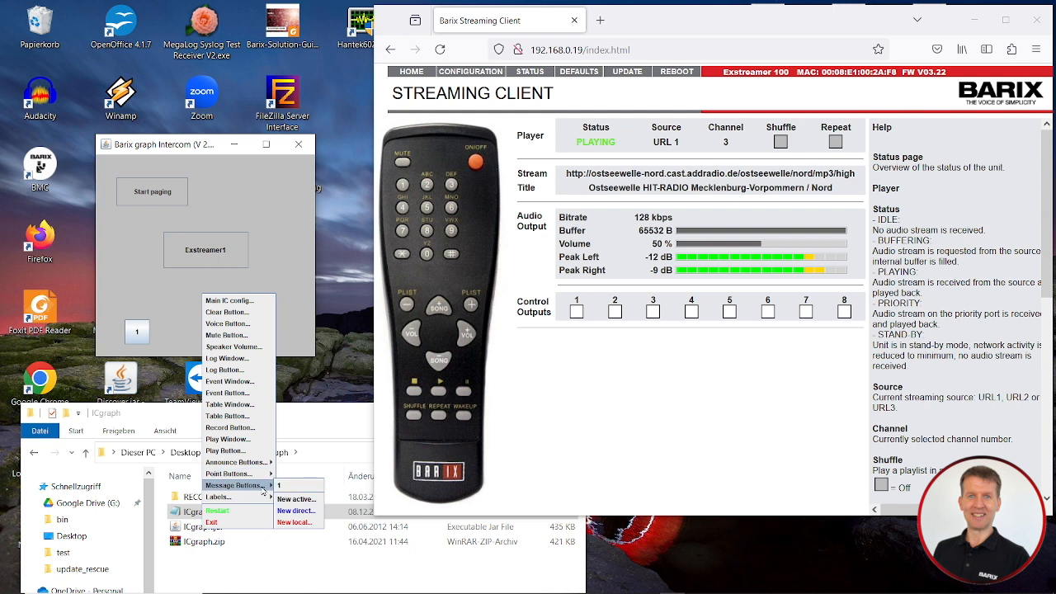
pyautogui.click(306, 499)
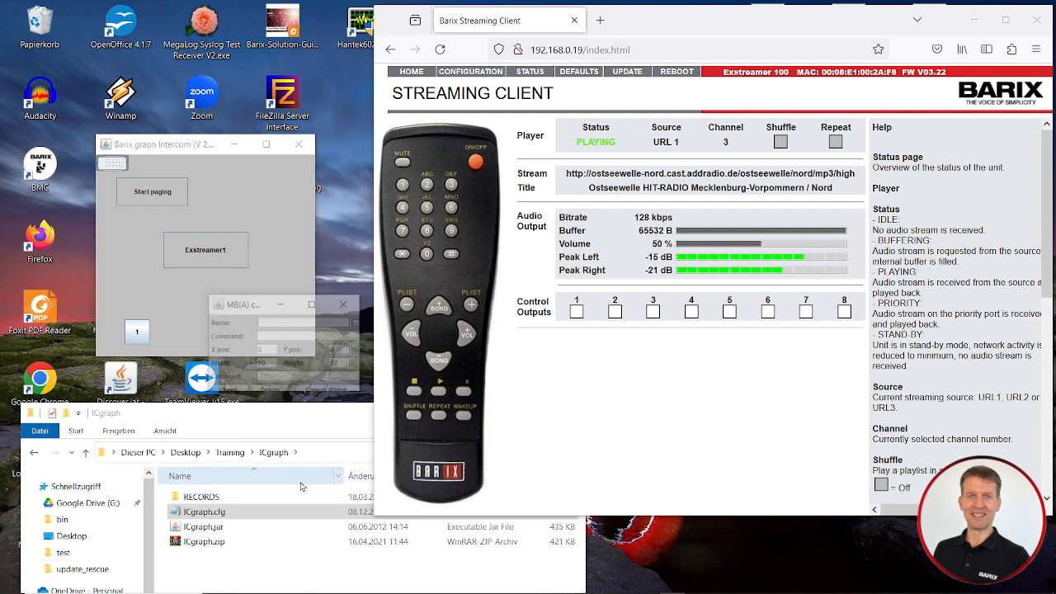
pyautogui.click(121, 172)
pyautogui.moveTo(121, 171); pyautogui.dragTo(207, 333)
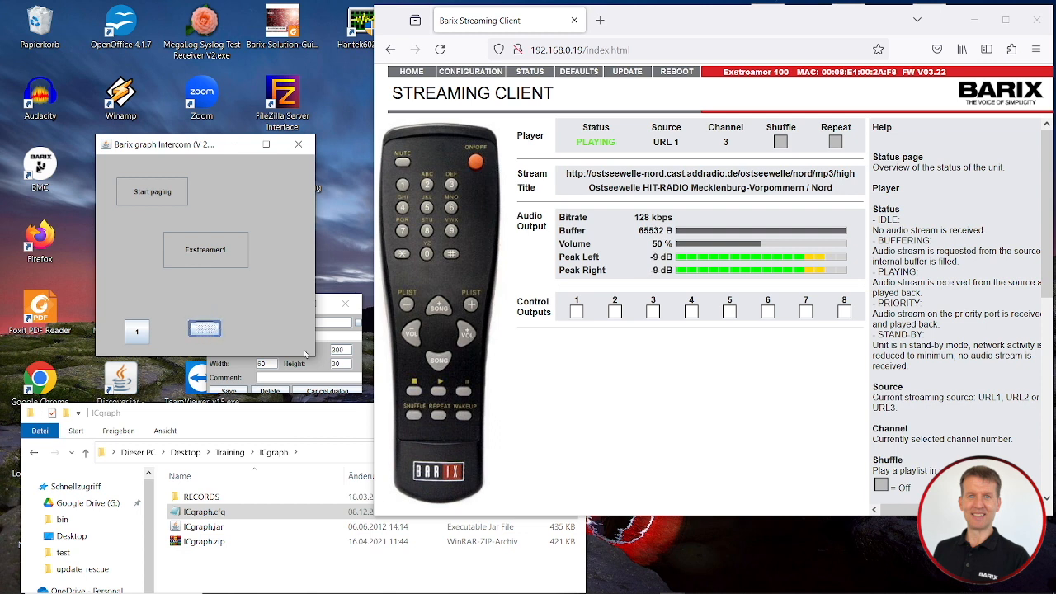
pyautogui.click(335, 356)
pyautogui.click(346, 352)
pyautogui.press('BackSpace')
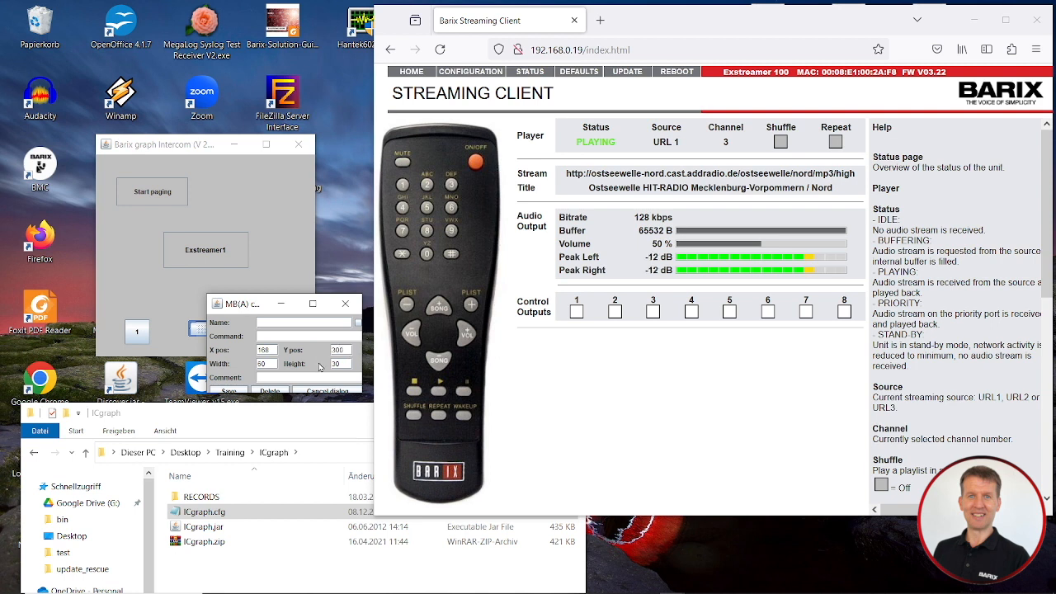
# Set the second message button's width and height to 45
pyautogui.click(267, 363)
pyautogui.press('BackSpace')
pyautogui.press('BackSpace')
pyautogui.write('45')
pyautogui.press('BackSpace')
pyautogui.press('BackSpace')
pyautogui.write('45')
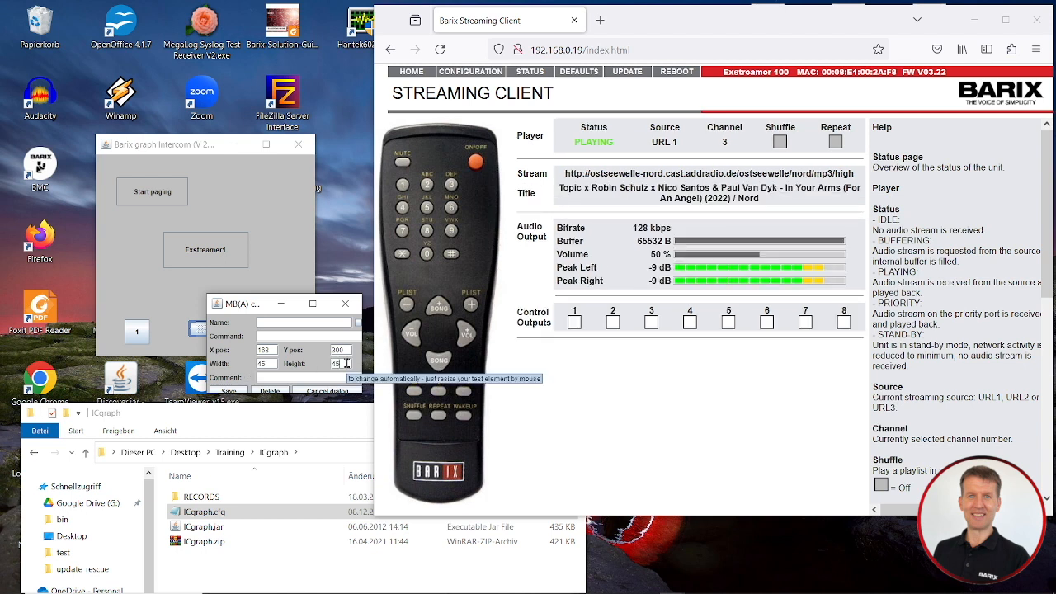
# Name the second message button 2, give it the command "r 2&c=1", and save it
pyautogui.click(265, 323)
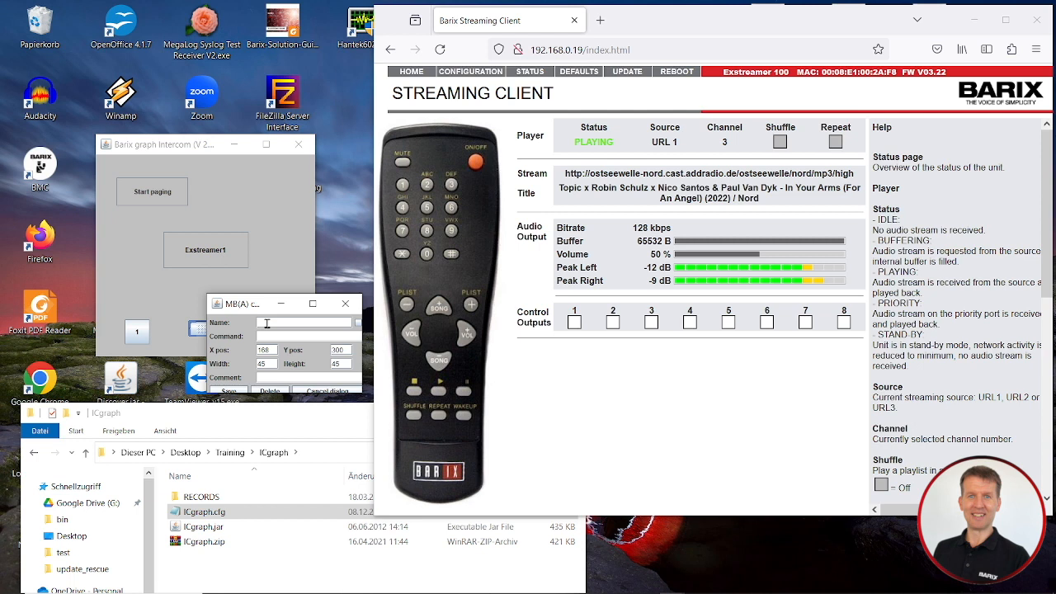
pyautogui.write('2')
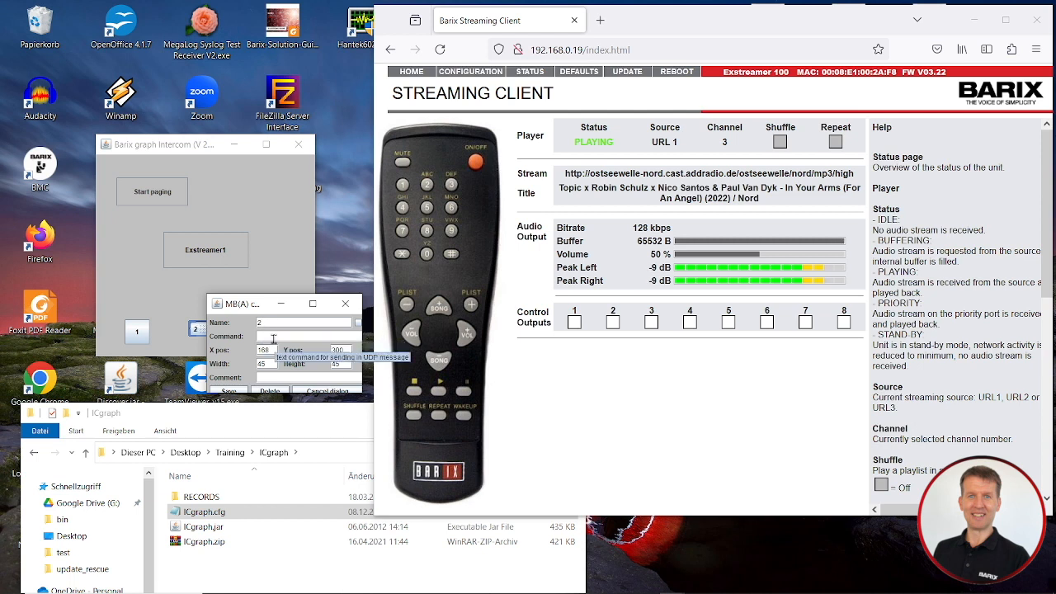
pyautogui.click(278, 333)
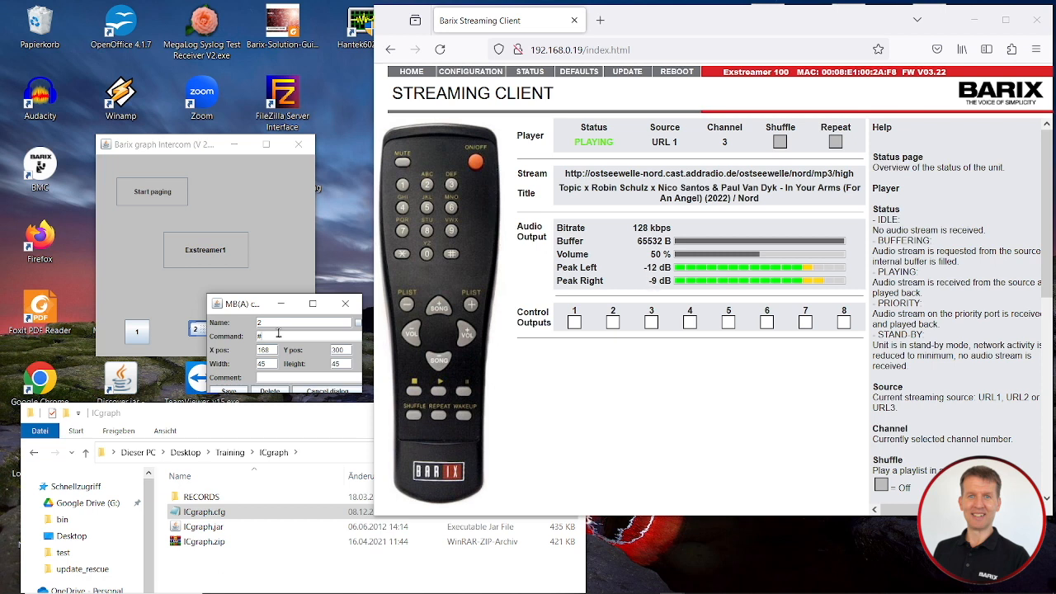
pyautogui.press('BackSpace')
pyautogui.write('r 2&c=1')
pyautogui.click(229, 390)
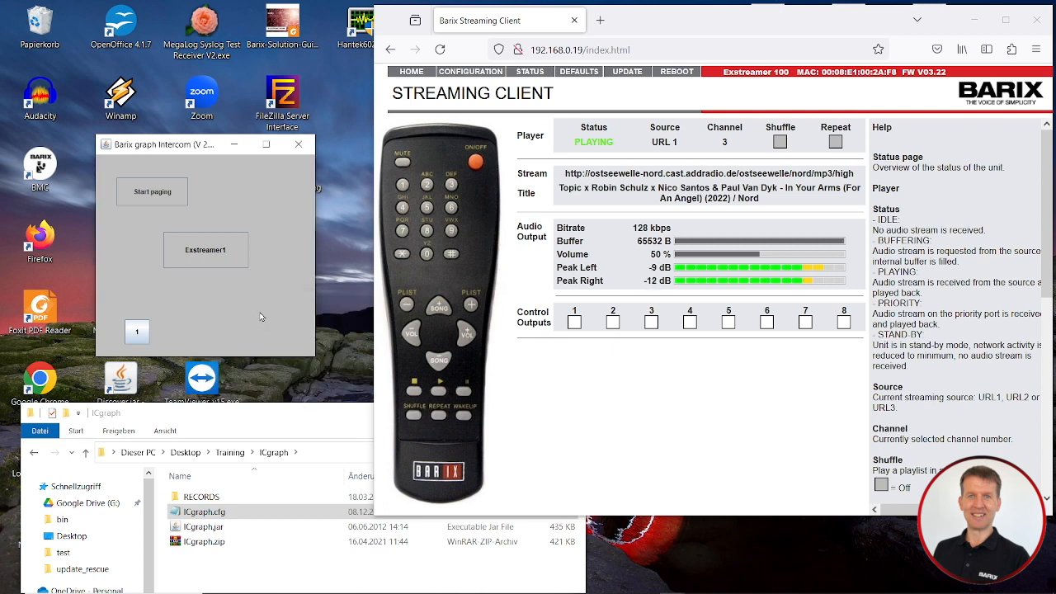
# Restart Barix graph Intercom to load message button 2, and create a new active message button
pyautogui.rightClick(267, 299)
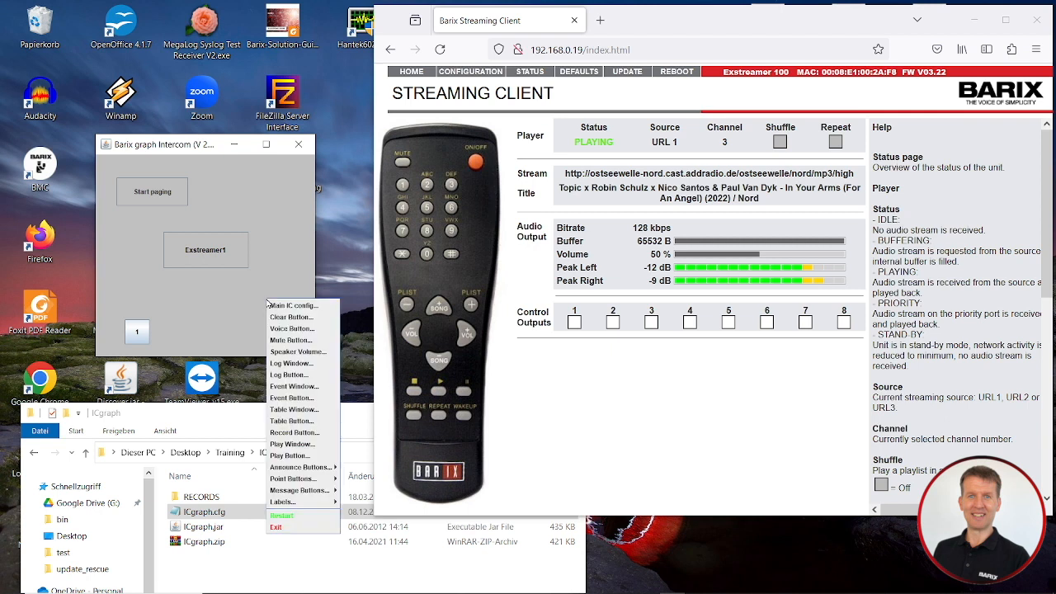
pyautogui.click(285, 516)
pyautogui.rightClick(296, 258)
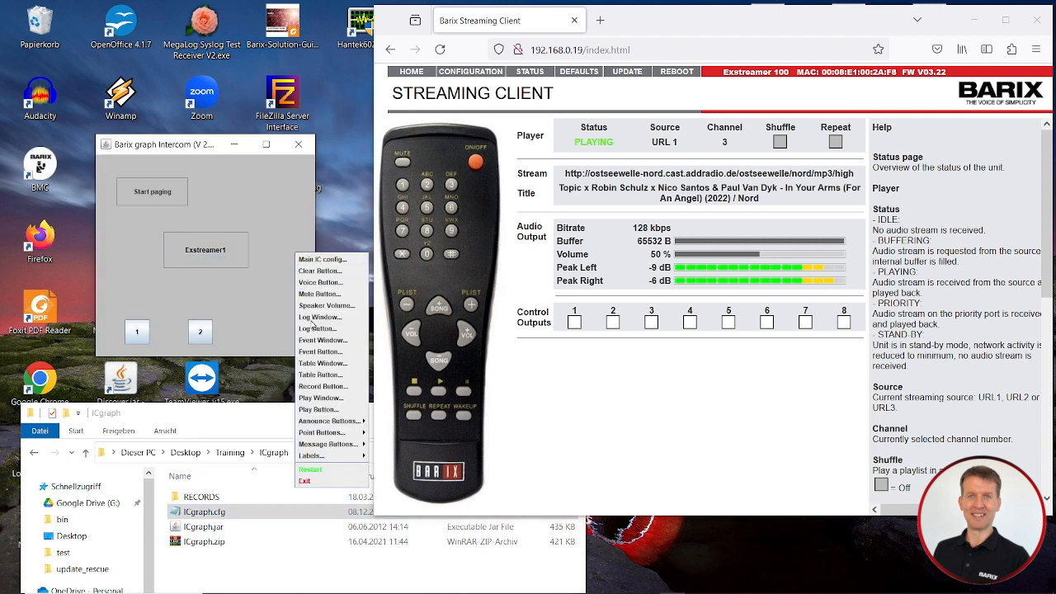
pyautogui.moveTo(330, 444)
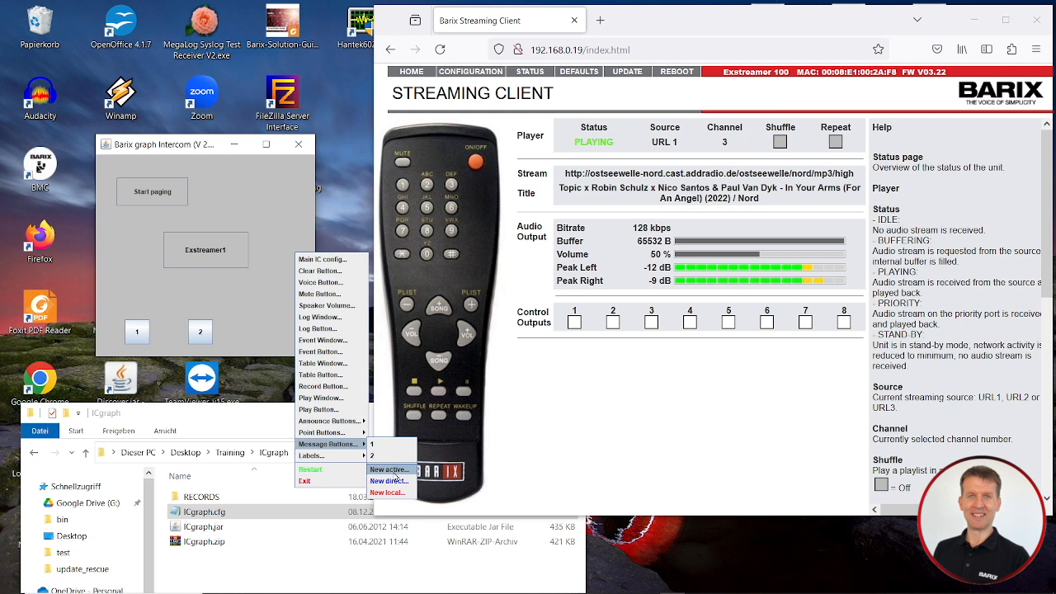
pyautogui.click(389, 469)
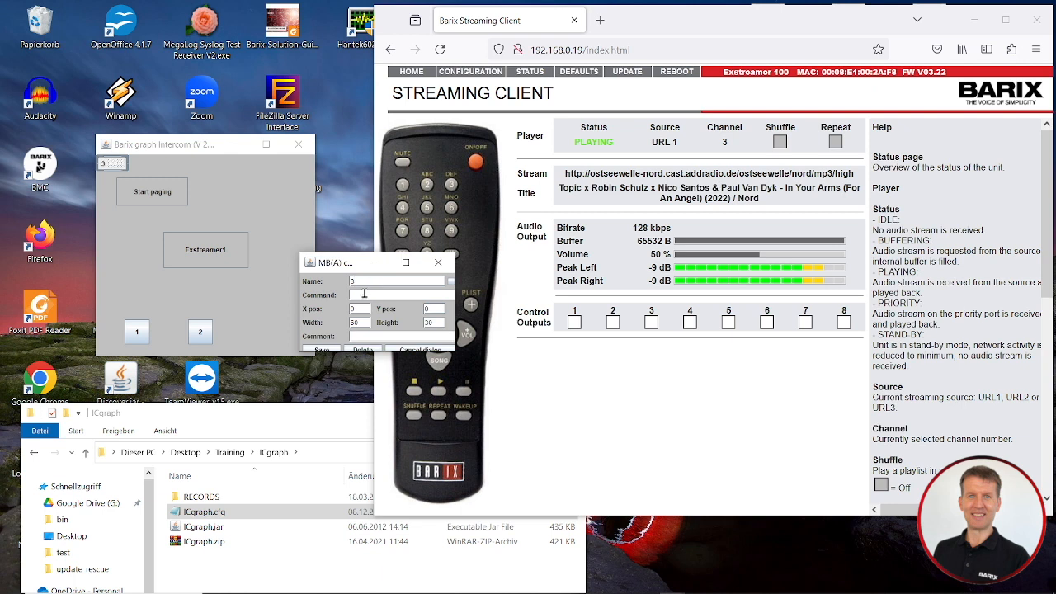
# Give message button 3 the command "r=3&c=1" and set its width and height to 45
pyautogui.click(364, 294)
pyautogui.write('r=3&c=1')
pyautogui.doubleClick(356, 323)
pyautogui.write('45')
pyautogui.doubleClick(434, 323)
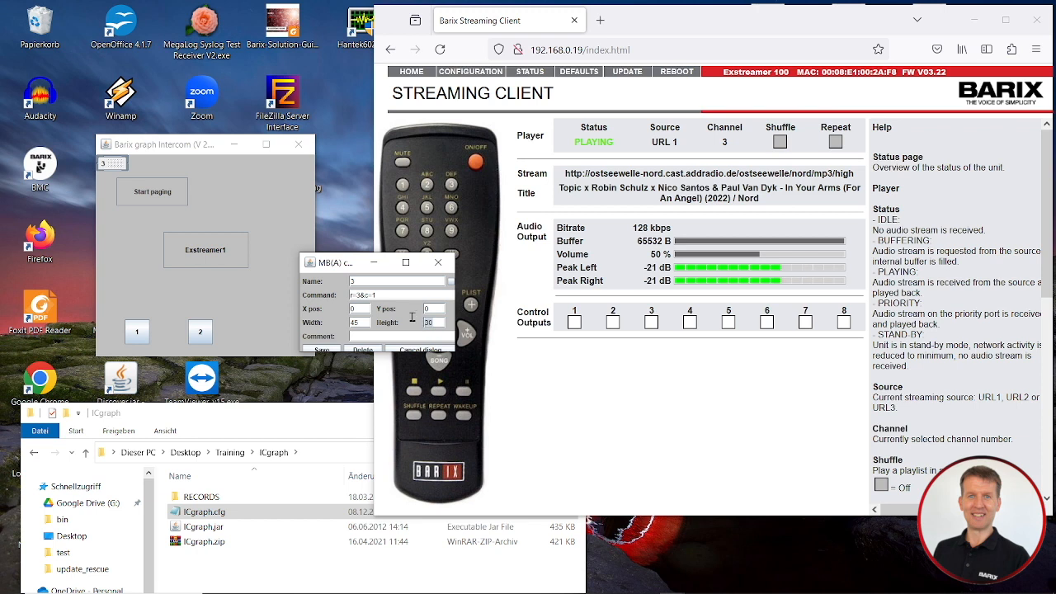
pyautogui.write('45')
# Place message button 3 beside button 2, at about X 280, Y 300, and save it
pyautogui.doubleClick(425, 309)
pyautogui.write('6')
pyautogui.press('BackSpace')
pyautogui.write('30')
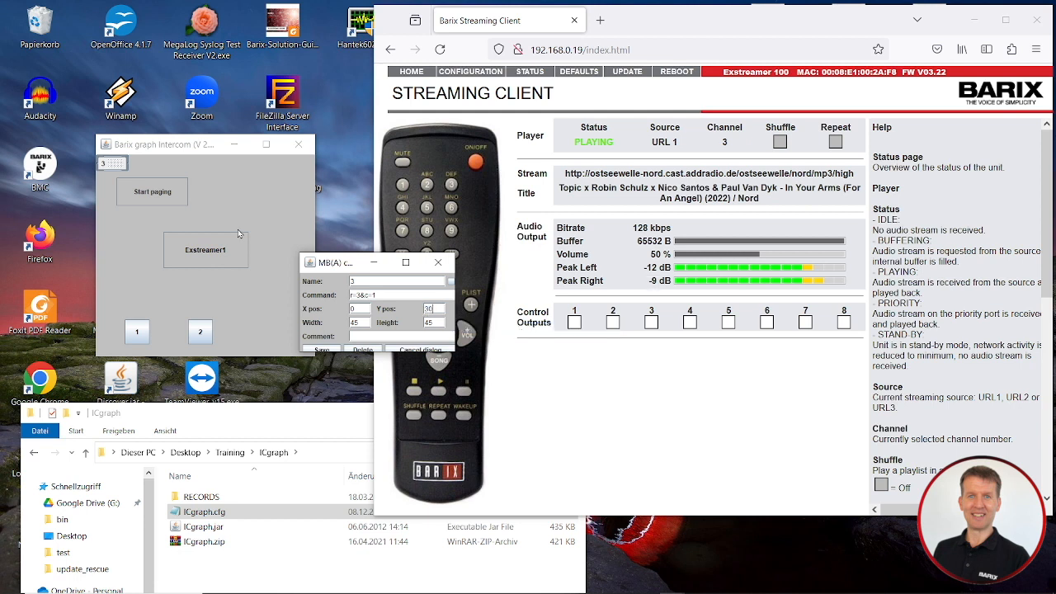
pyautogui.moveTo(120, 166); pyautogui.dragTo(272, 334)
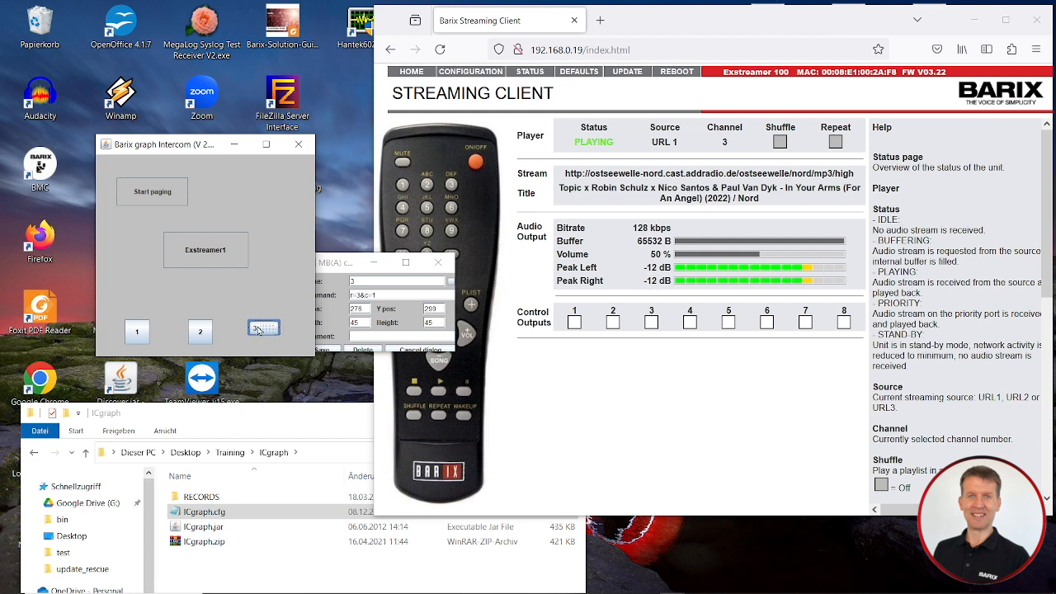
pyautogui.moveTo(261, 330); pyautogui.dragTo(263, 330)
pyautogui.click(413, 319)
pyautogui.moveTo(442, 308); pyautogui.dragTo(424, 317)
pyautogui.write('300')
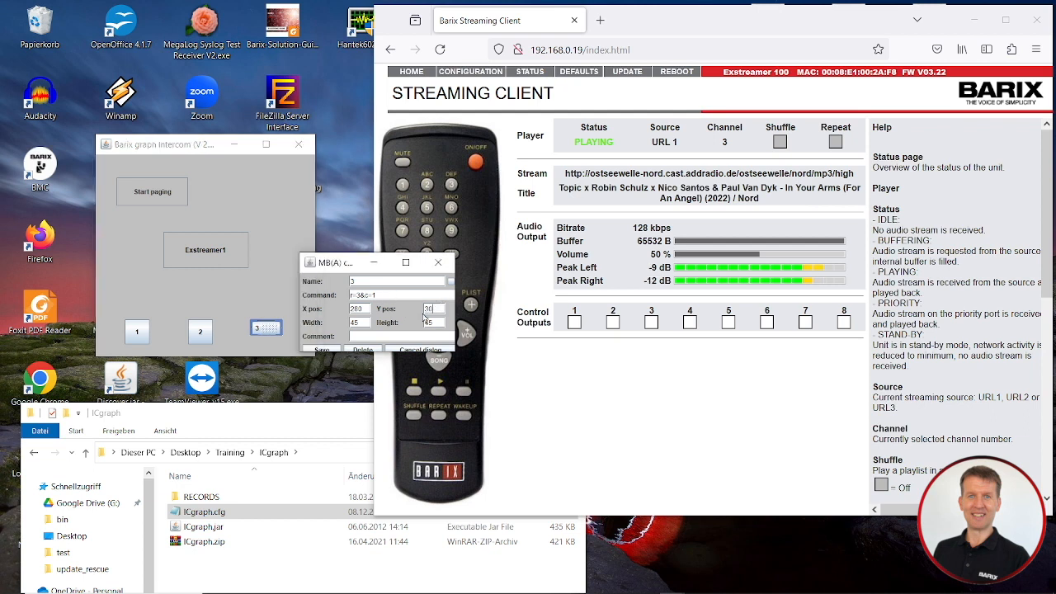
pyautogui.click(336, 351)
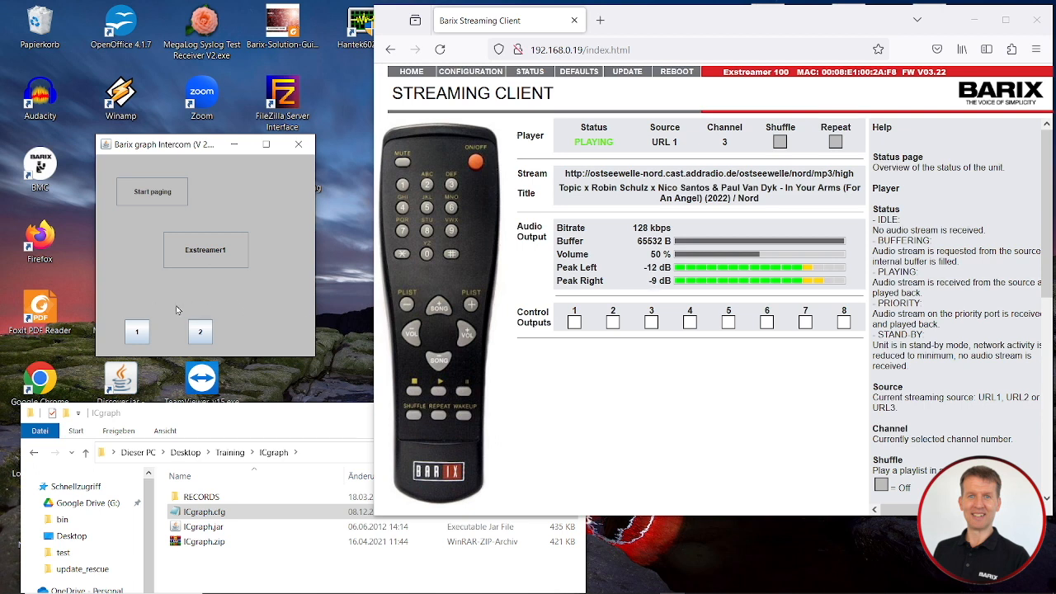
# Add a new label above message buttons 1 and 2 and name it "Playlist/Channel"
pyautogui.rightClick(119, 297)
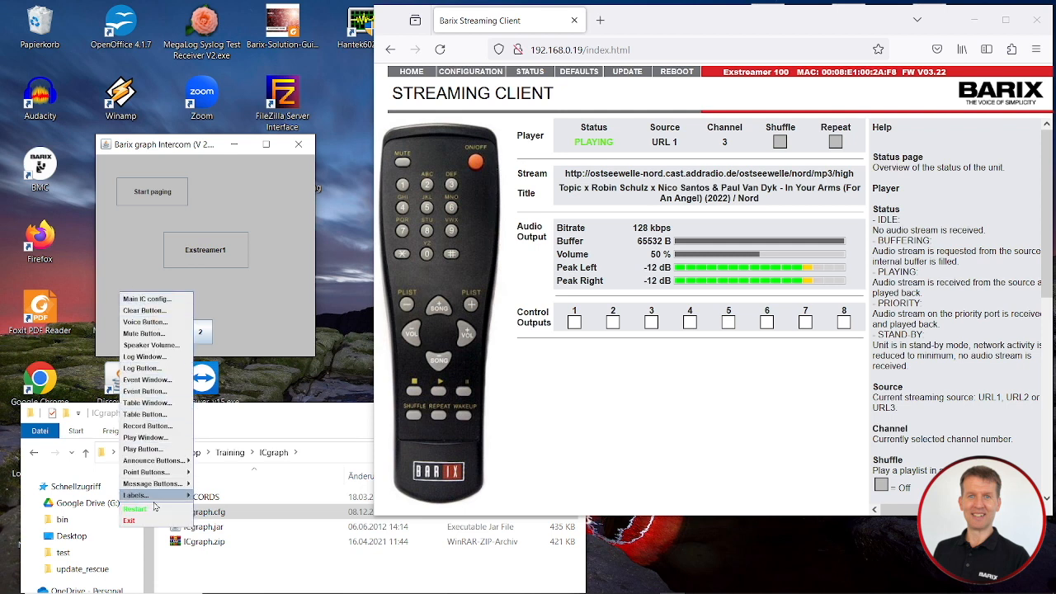
pyautogui.moveTo(172, 499)
pyautogui.click(216, 500)
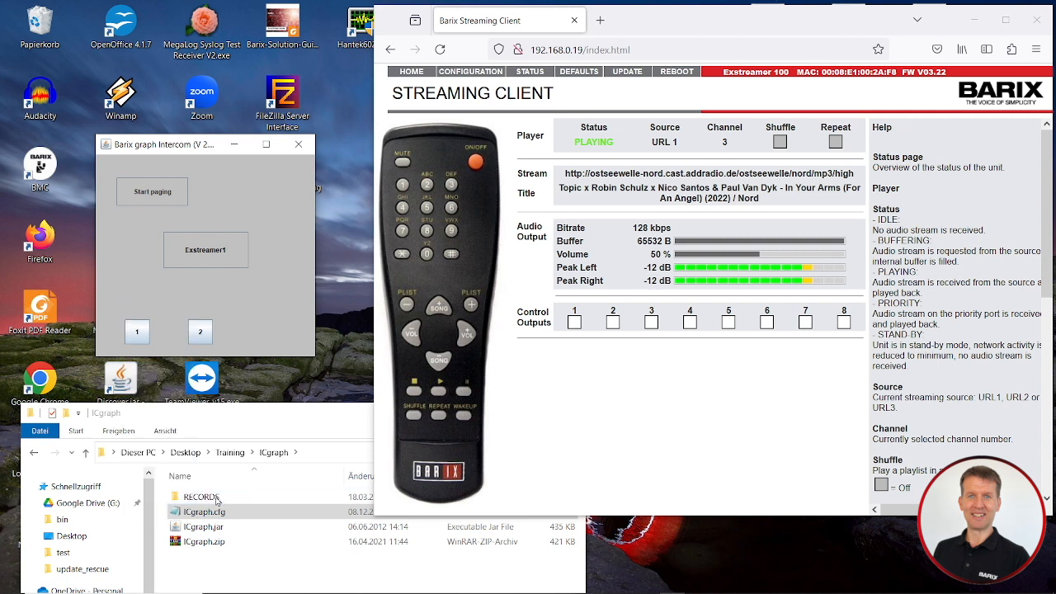
pyautogui.moveTo(114, 164); pyautogui.dragTo(186, 305)
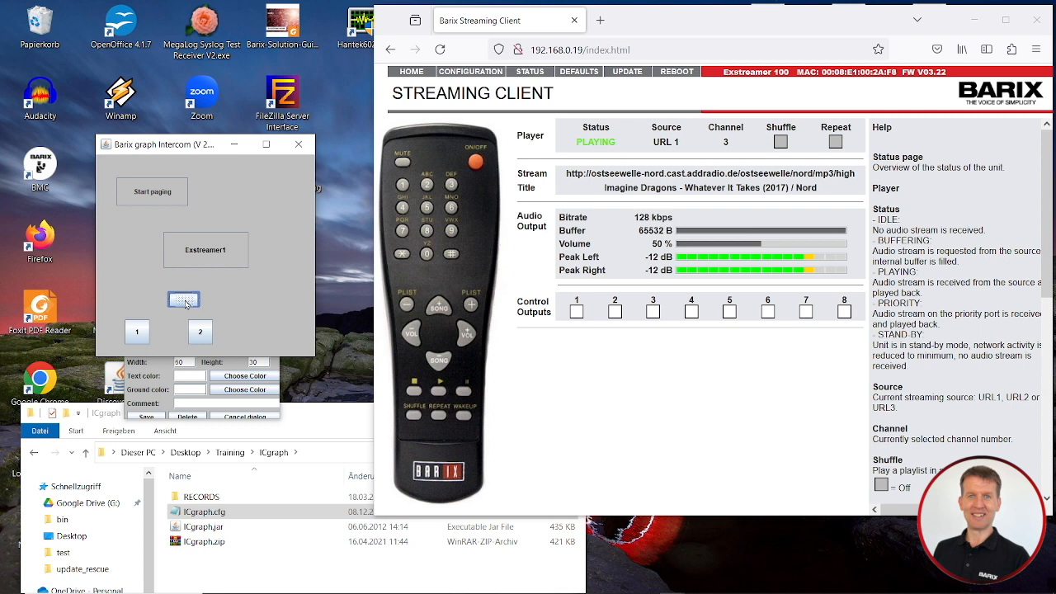
pyautogui.click(172, 397)
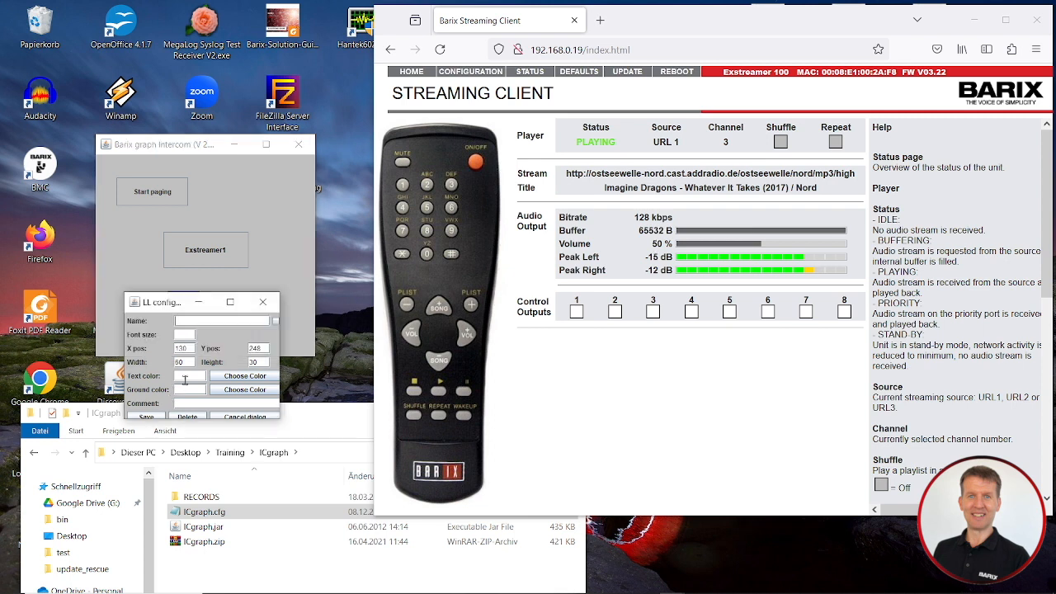
pyautogui.click(187, 321)
pyautogui.write('Play')
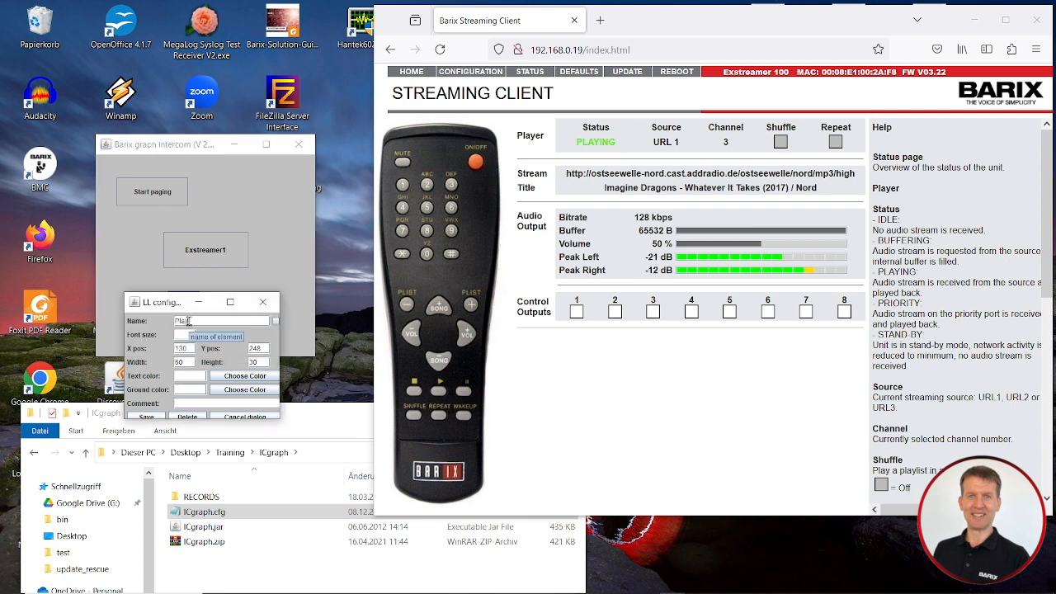
pyautogui.write('erChannel')
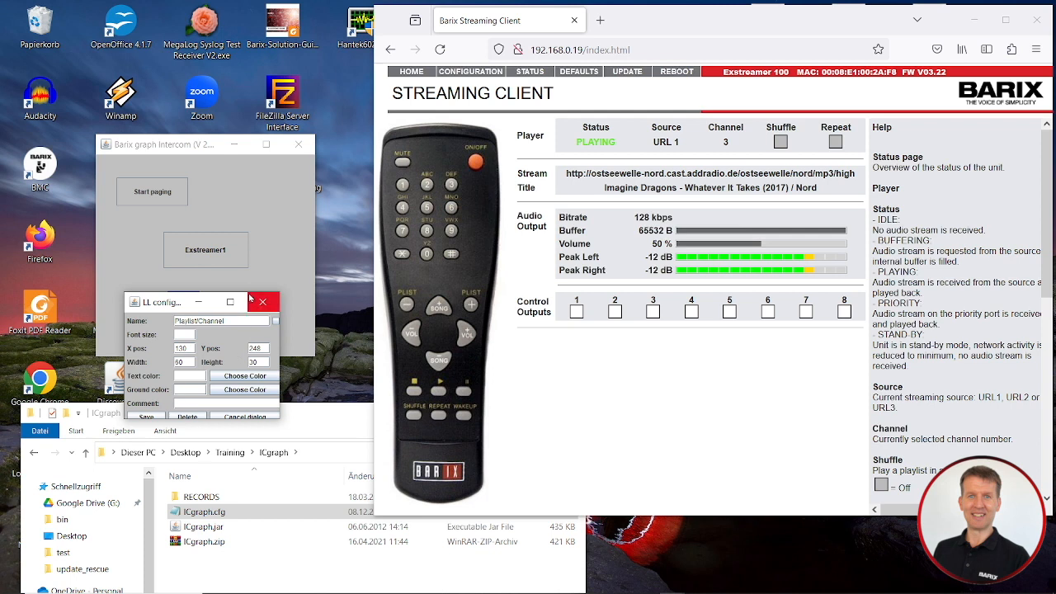
# Enlarge the Playlist/Channel label to about 142 wide and 33 high, save it, and restart the intercom
pyautogui.moveTo(166, 308); pyautogui.dragTo(168, 373)
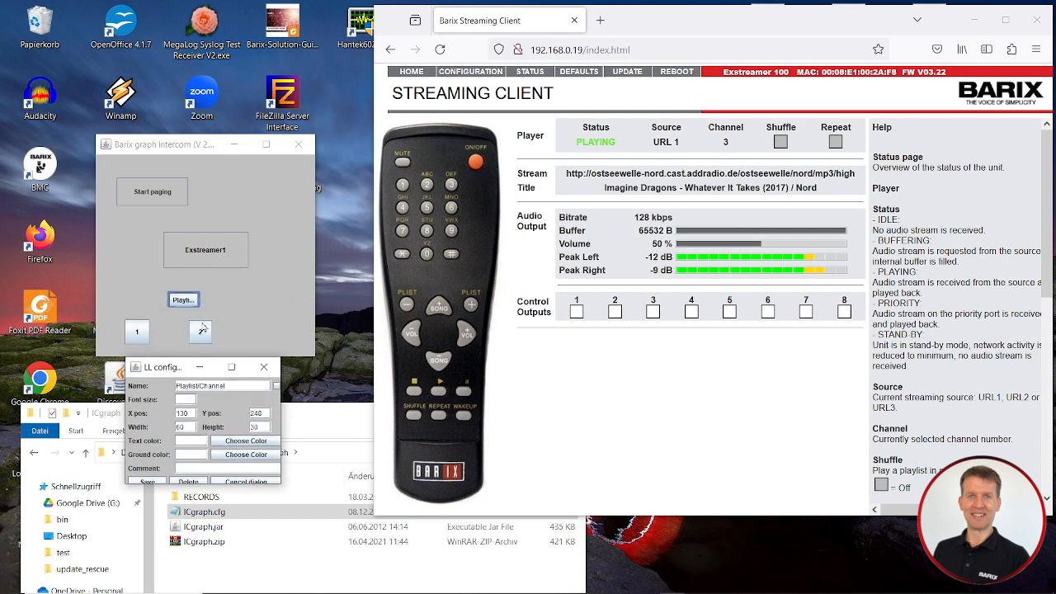
pyautogui.moveTo(200, 299); pyautogui.dragTo(243, 301)
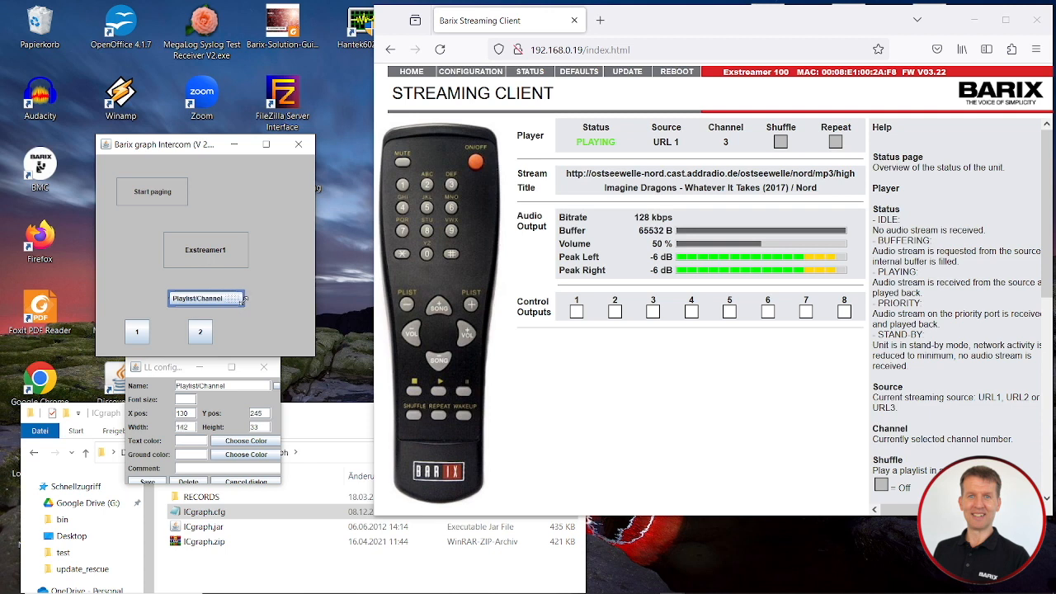
pyautogui.click(166, 482)
pyautogui.rightClick(296, 291)
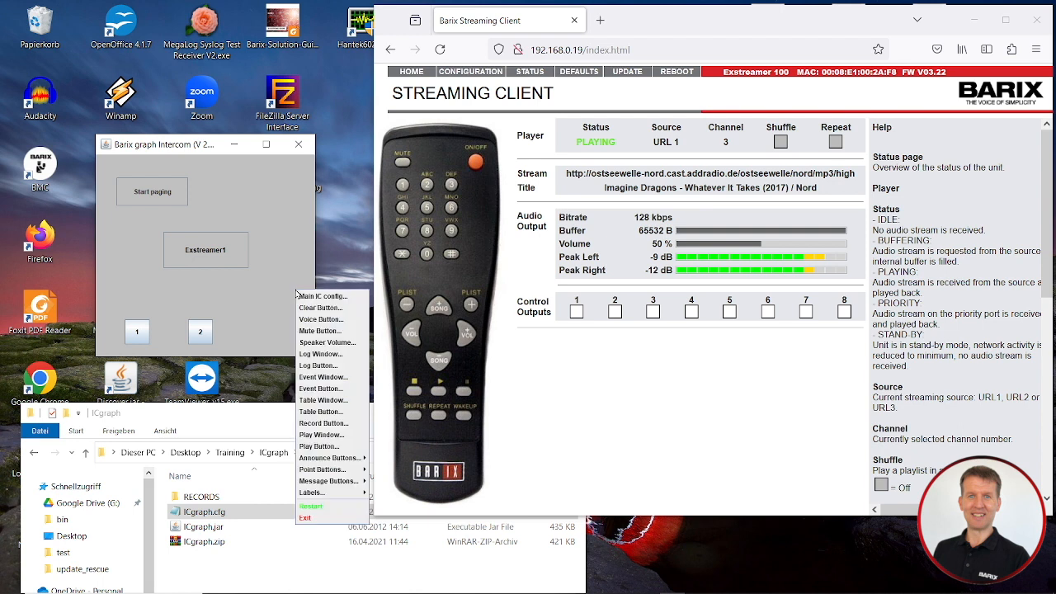
pyautogui.click(323, 508)
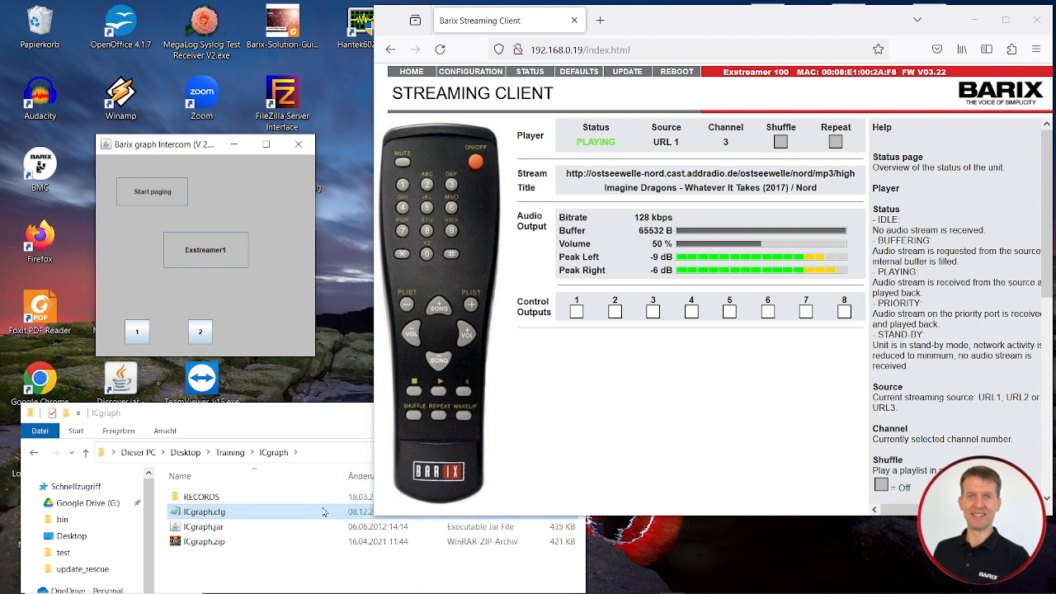
# Make the Playlist/Channel label's background transparent, save it, and restart the intercom
pyautogui.rightClick(278, 287)
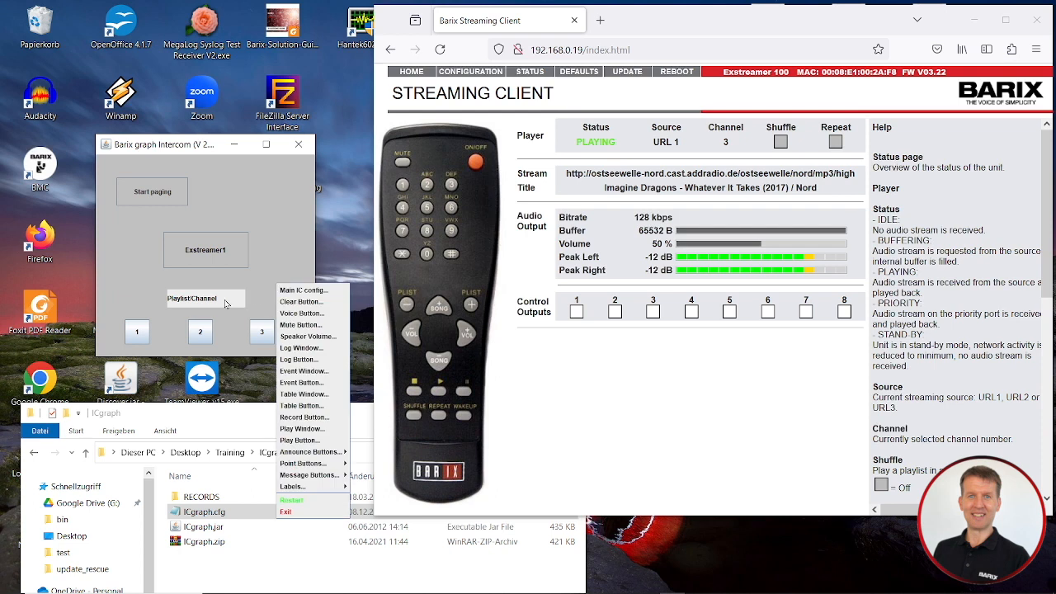
pyautogui.moveTo(327, 492)
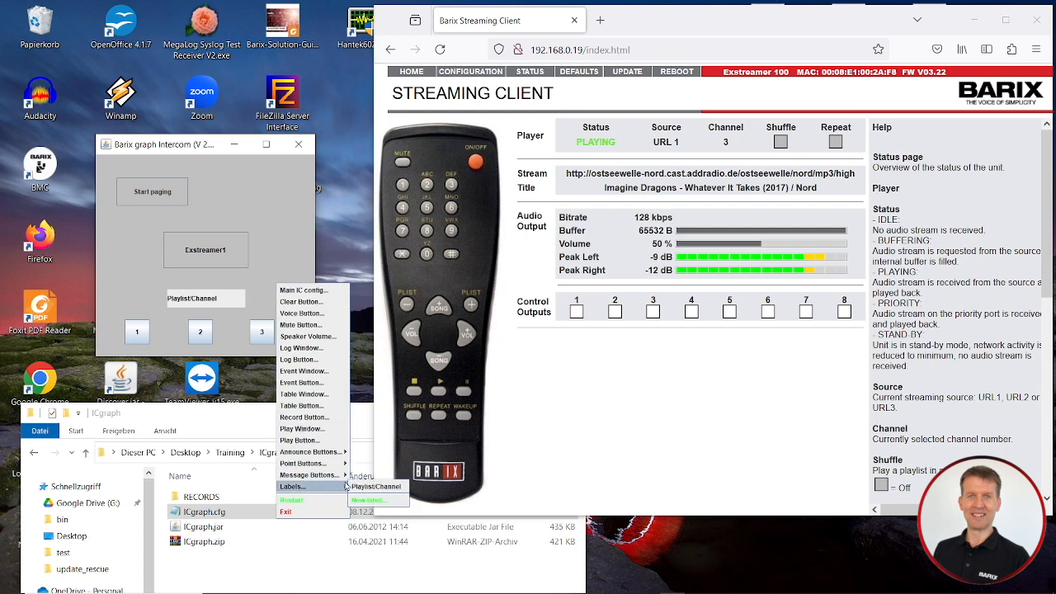
pyautogui.click(377, 487)
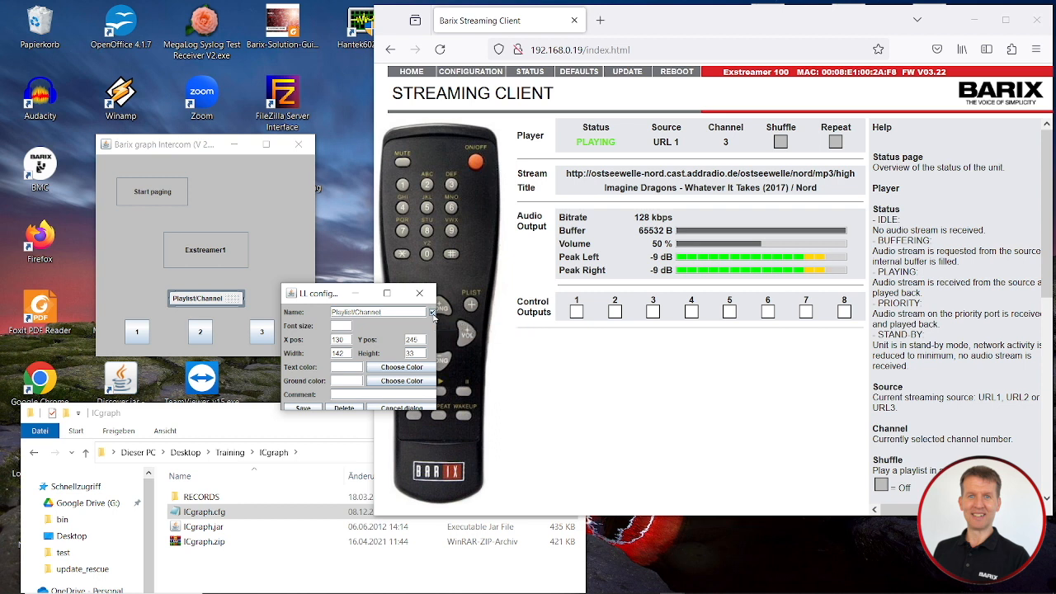
pyautogui.click(309, 408)
pyautogui.rightClick(297, 302)
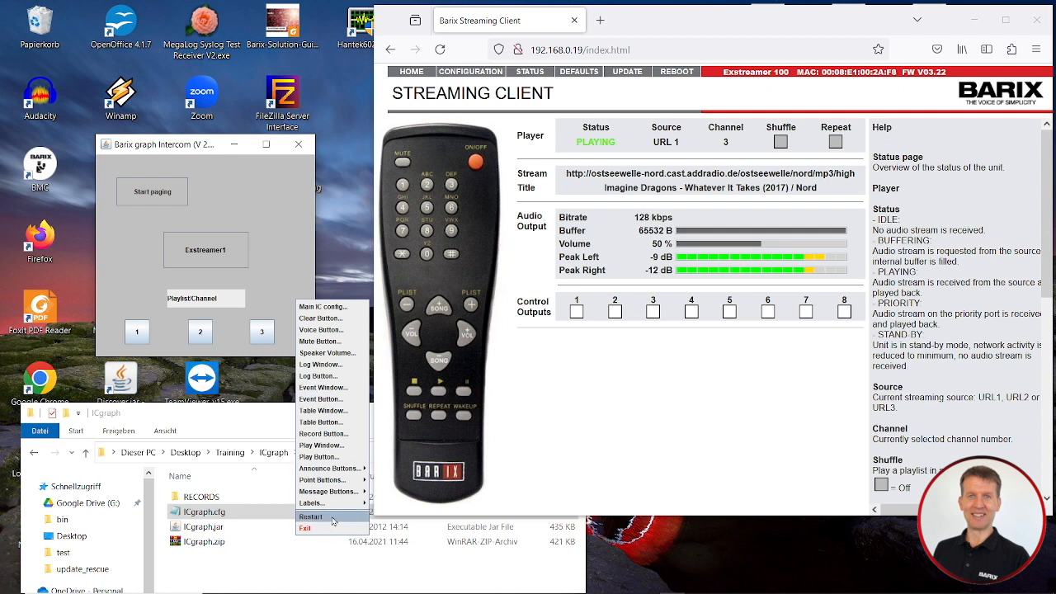
pyautogui.click(333, 517)
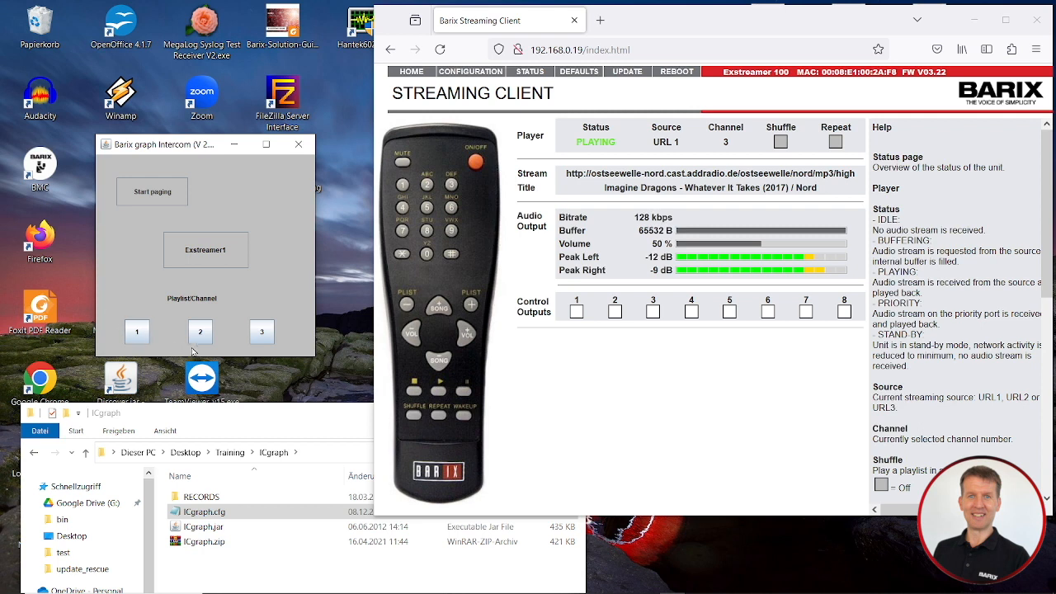
# Select the Exstreamer1 station and trigger message button 1 to switch it to channel 1
pyautogui.click(210, 251)
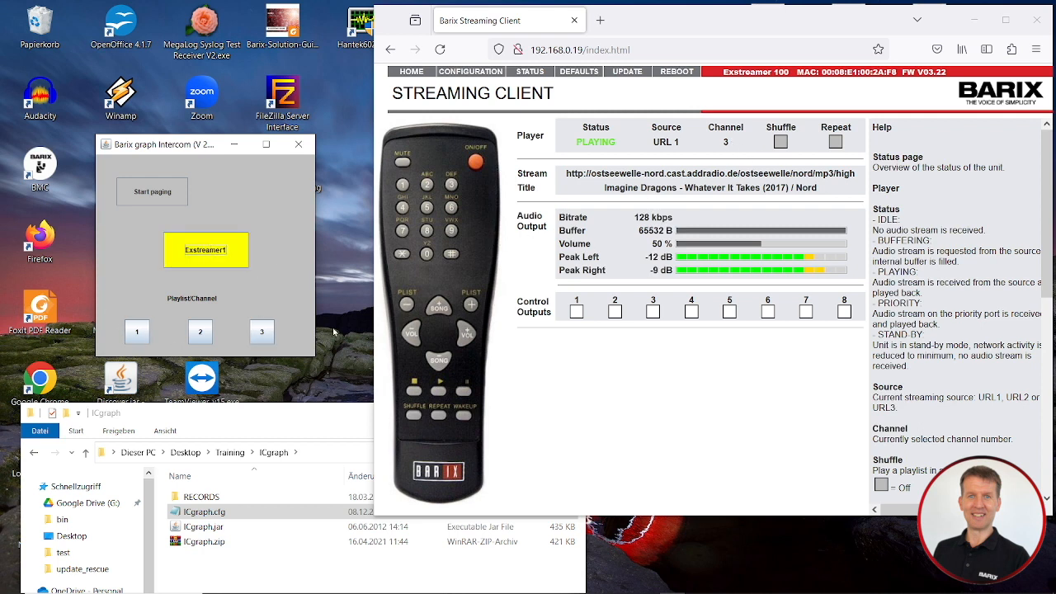
pyautogui.click(138, 334)
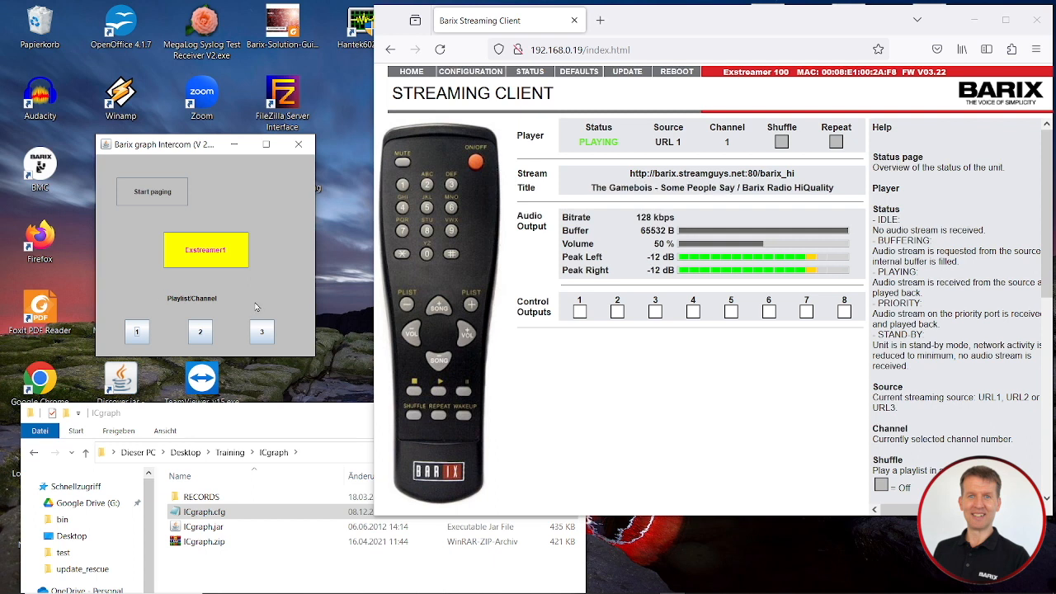
# Add a second label named "//" with the default size and position, save it, and restart the intercom
pyautogui.rightClick(283, 292)
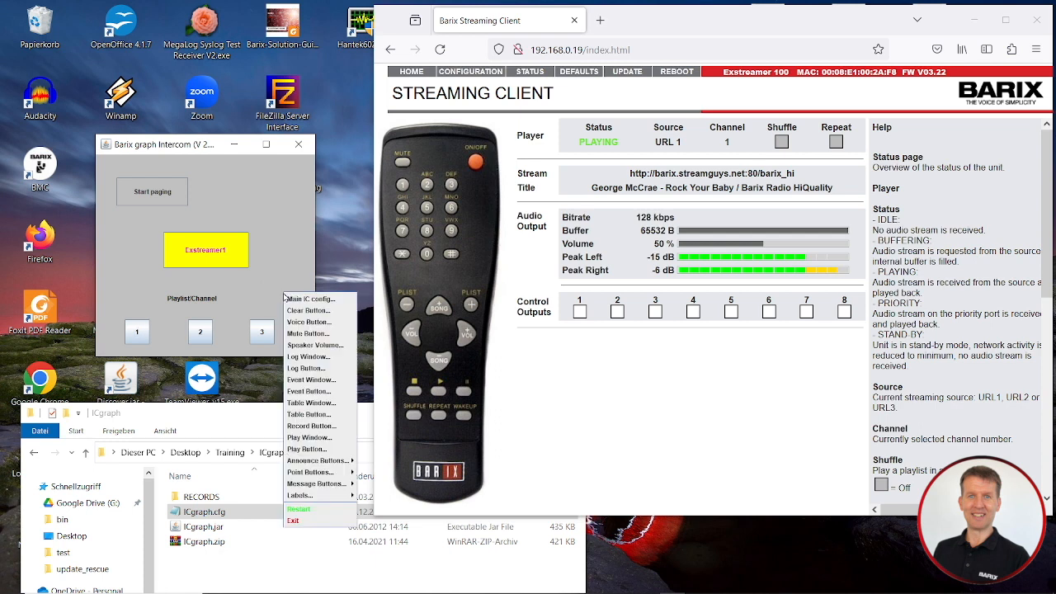
pyautogui.moveTo(320, 495)
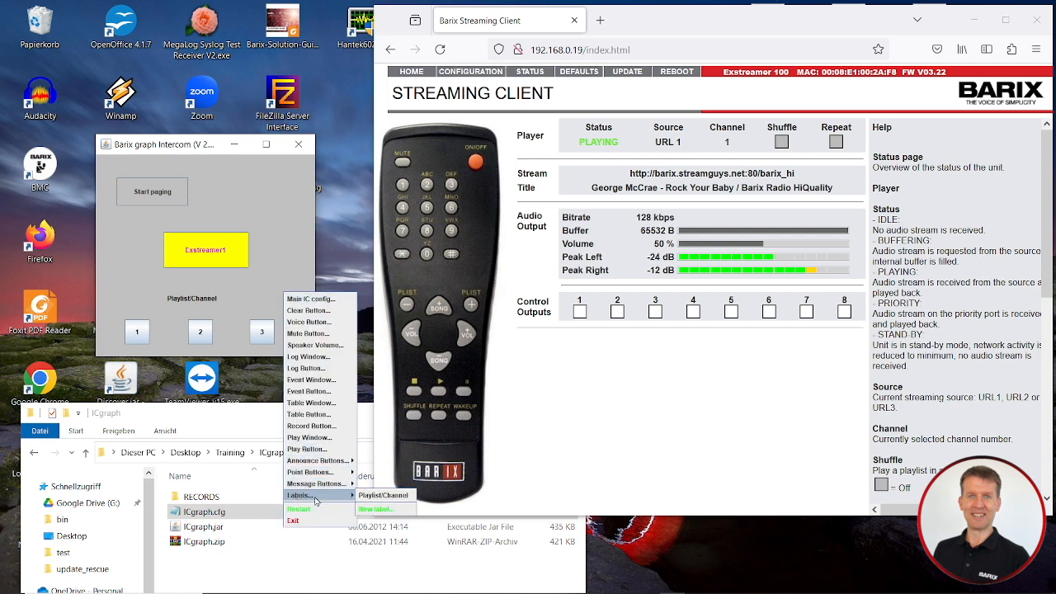
pyautogui.click(374, 509)
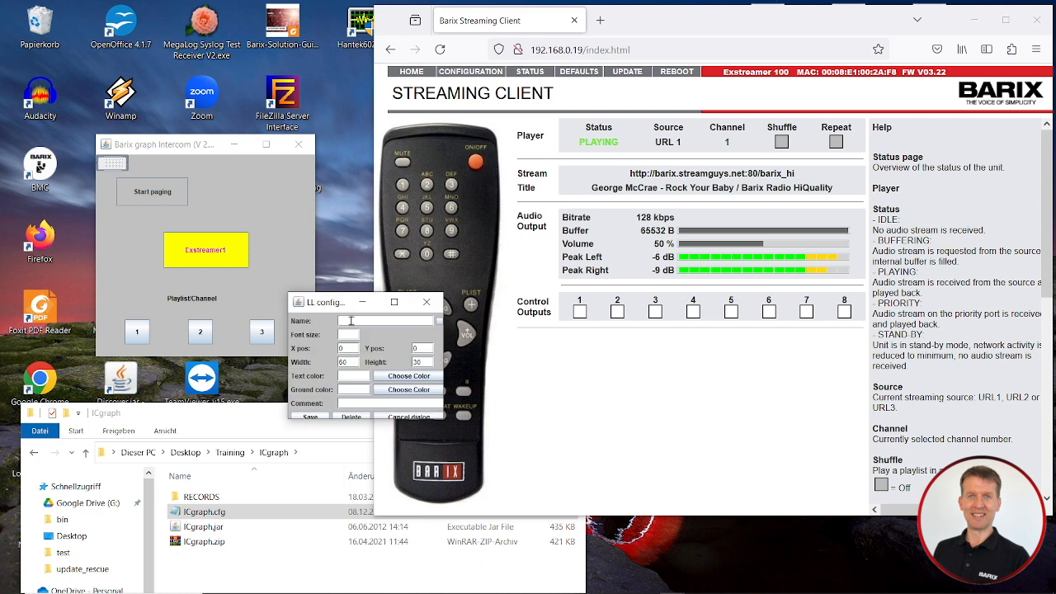
pyautogui.write('//')
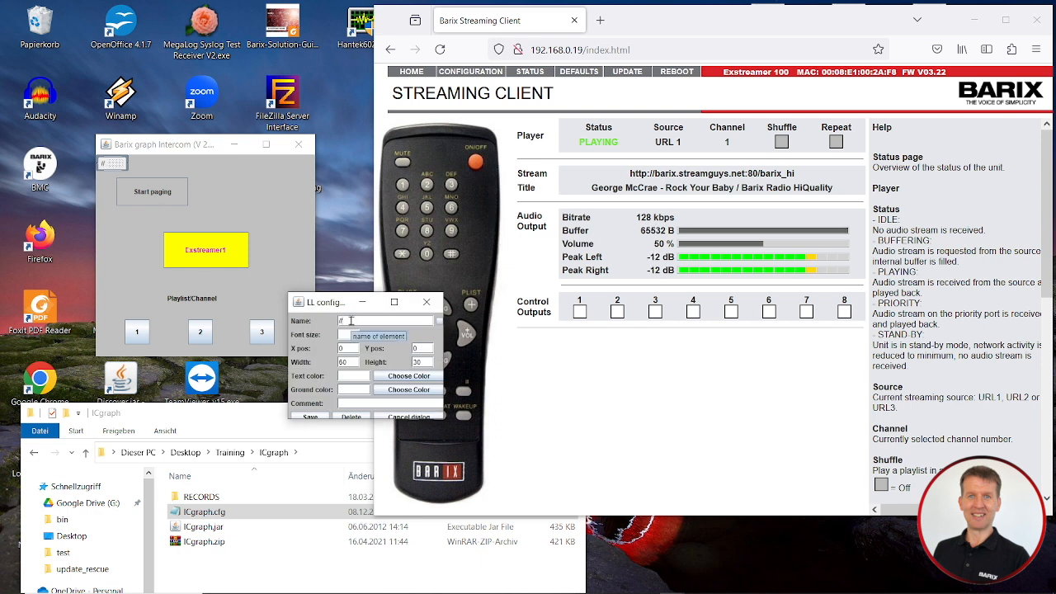
pyautogui.click(311, 418)
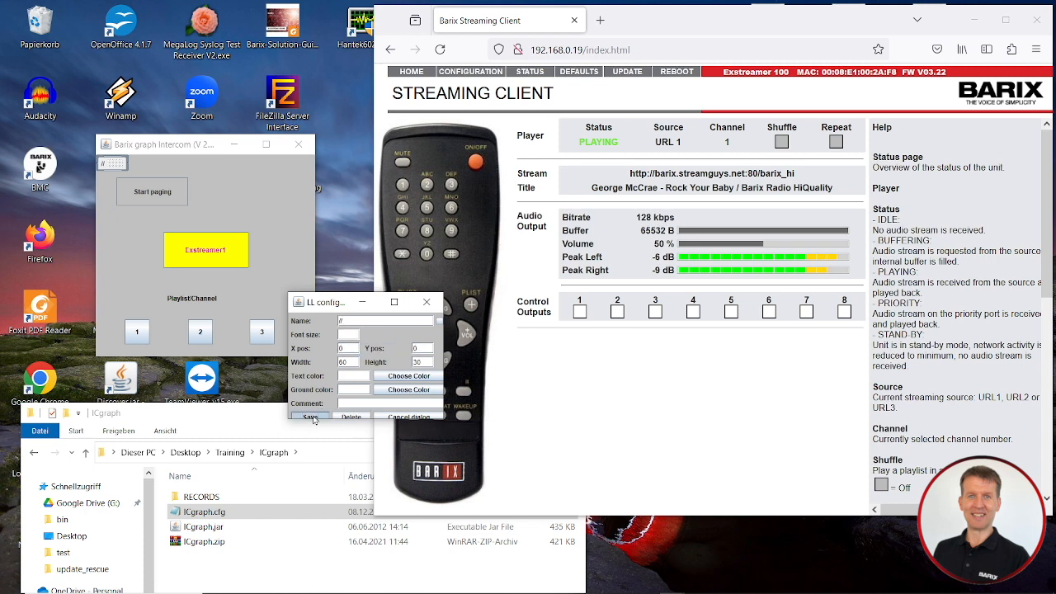
pyautogui.rightClick(288, 264)
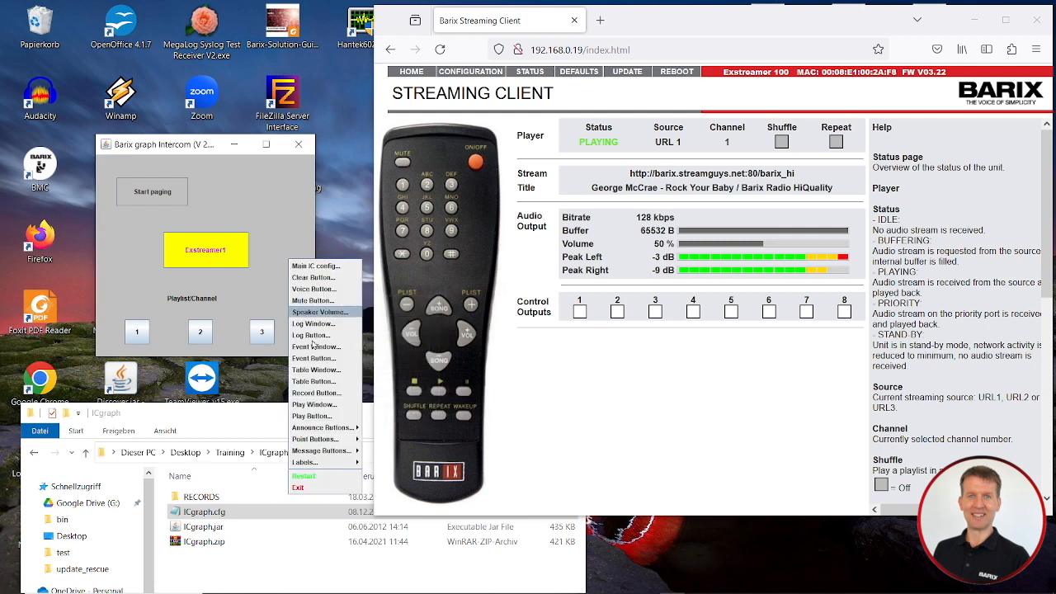
pyautogui.click(330, 480)
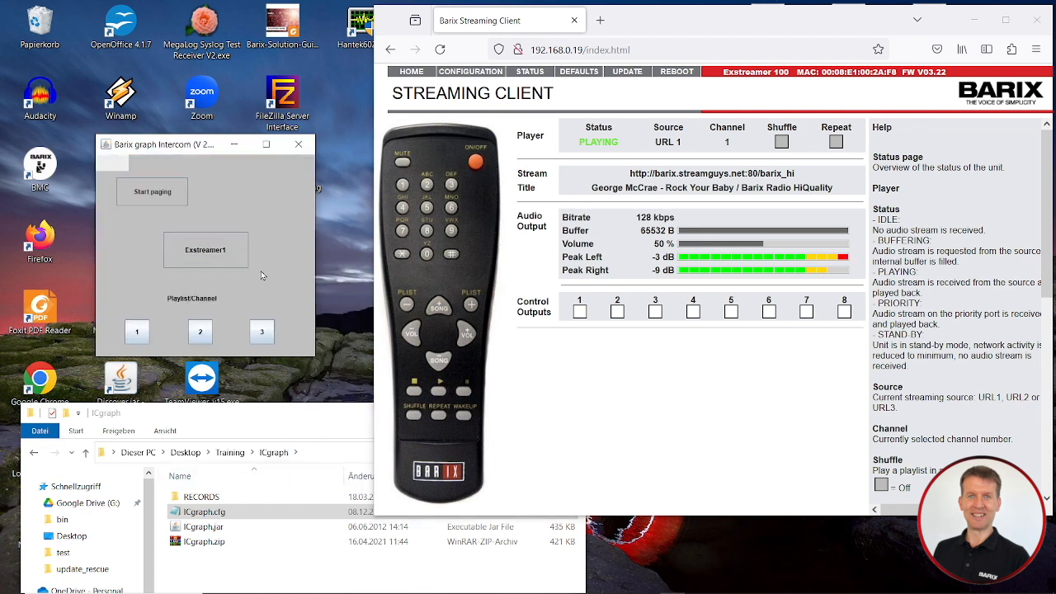
# Set the "//" label's width and height to 0, save it, and restart the intercom
pyautogui.rightClick(235, 177)
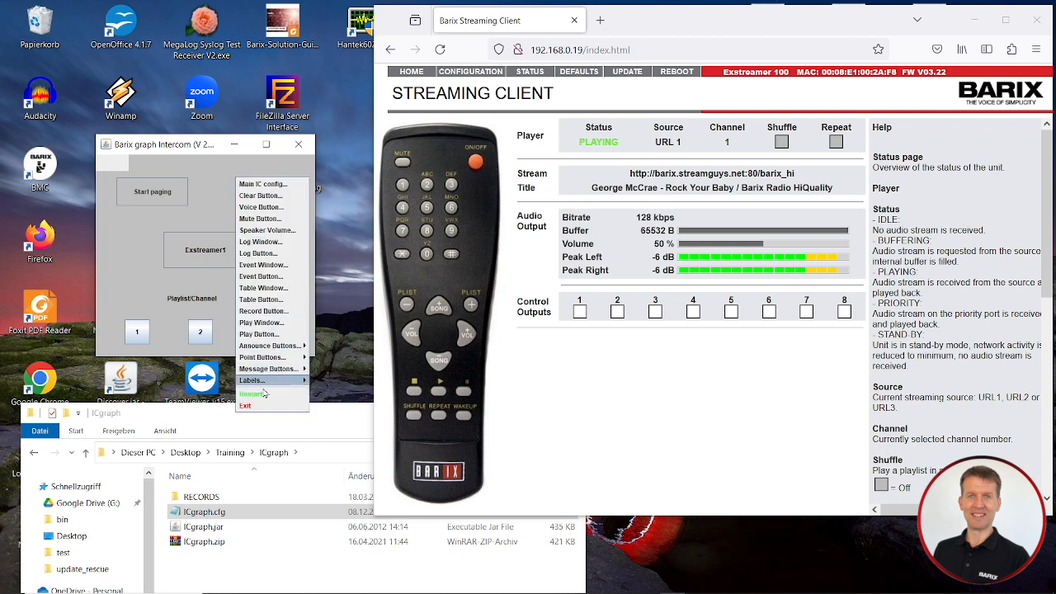
pyautogui.moveTo(273, 380)
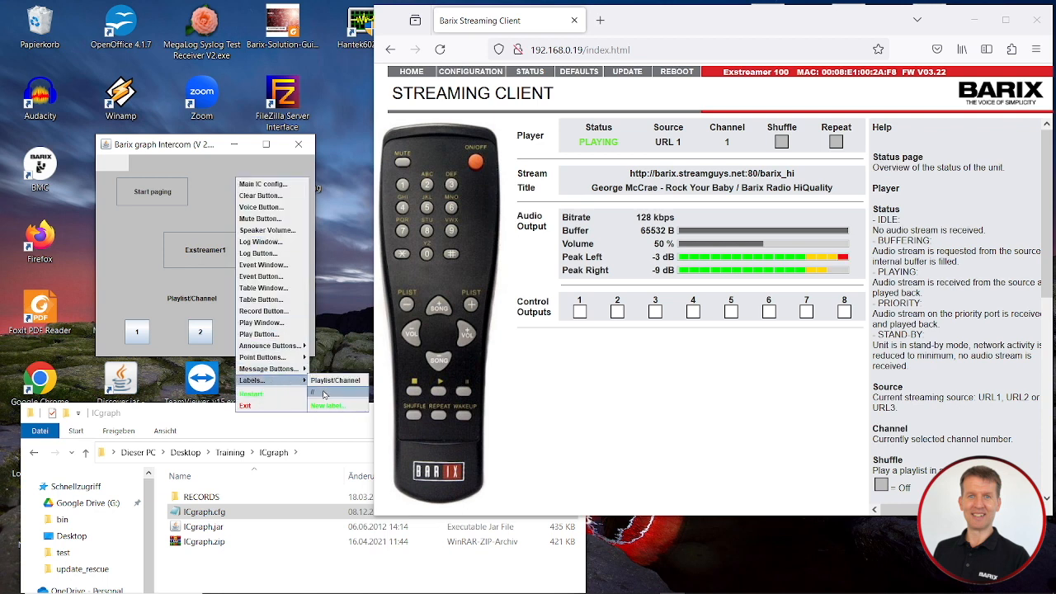
pyautogui.click(324, 395)
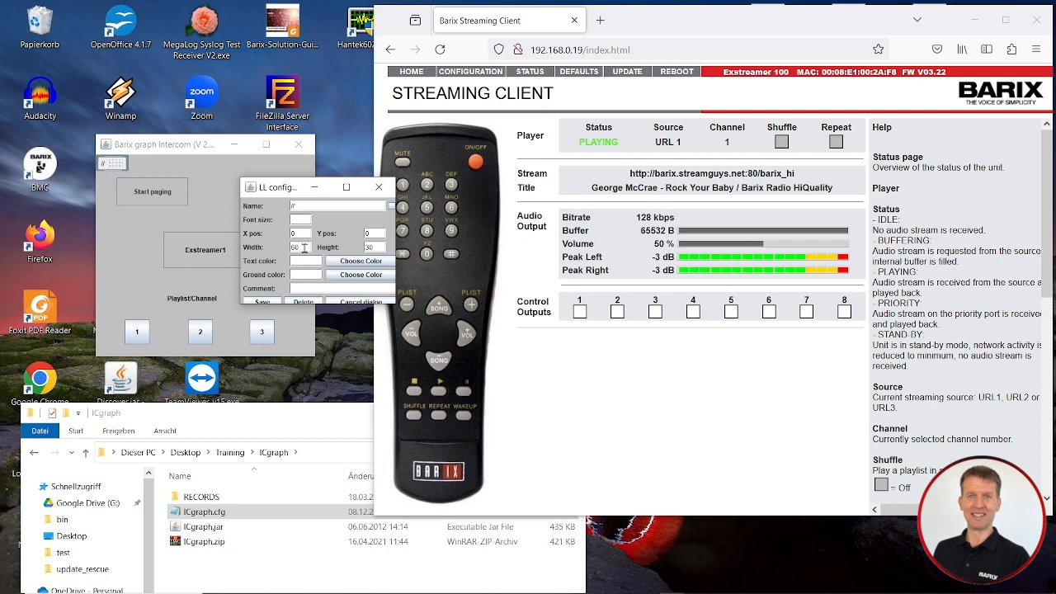
pyautogui.write('0')
pyautogui.moveTo(380, 247); pyautogui.dragTo(359, 248)
pyautogui.write('0')
pyautogui.click(263, 301)
pyautogui.rightClick(277, 262)
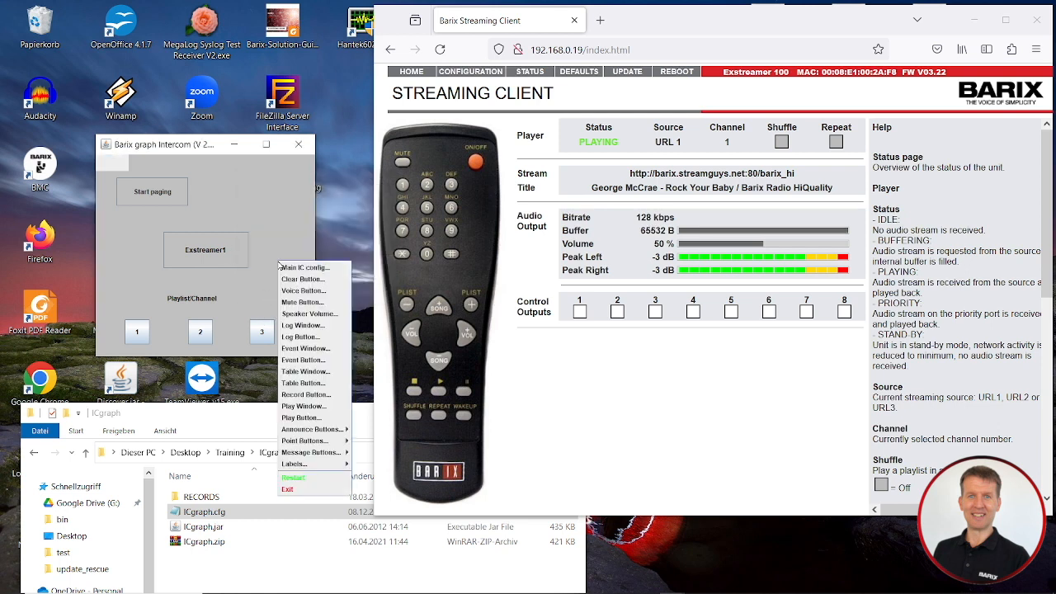
pyautogui.click(308, 482)
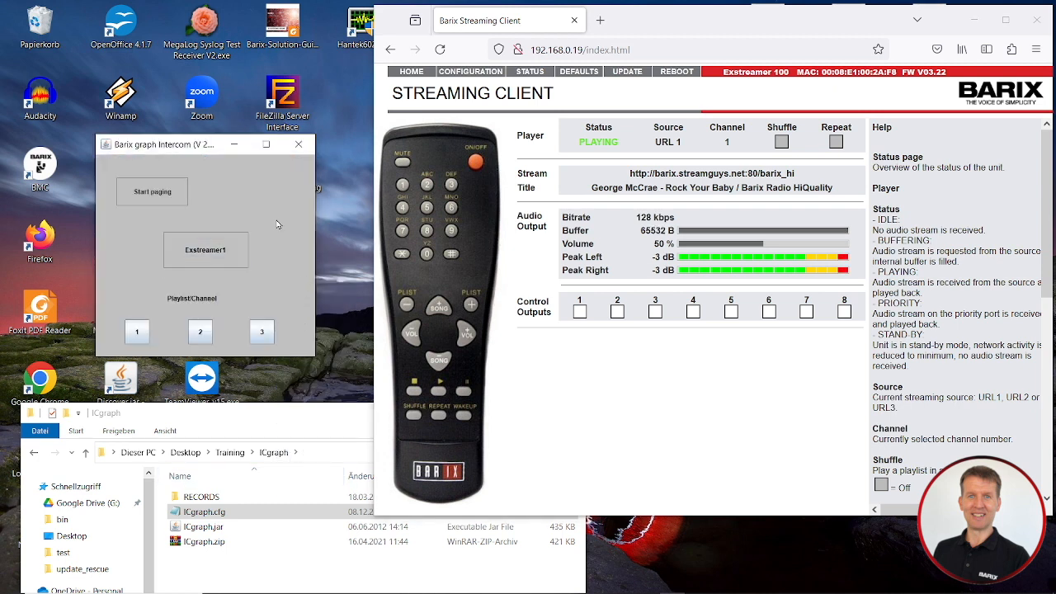
# Select the Exstreamer1 station and trigger message buttons 2 and 3 to switch its channel
pyautogui.click(206, 250)
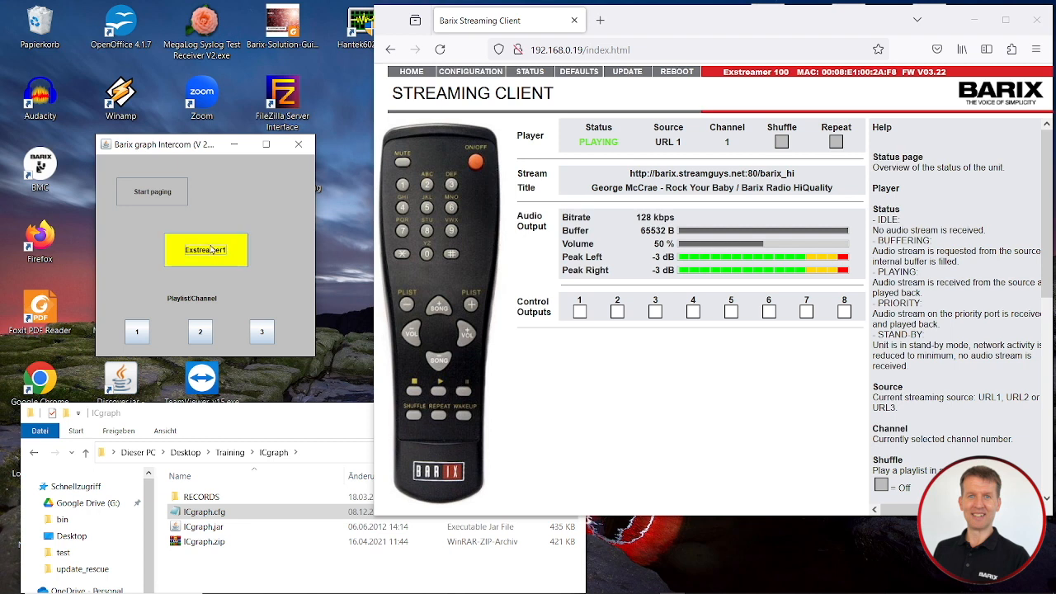
pyautogui.click(201, 334)
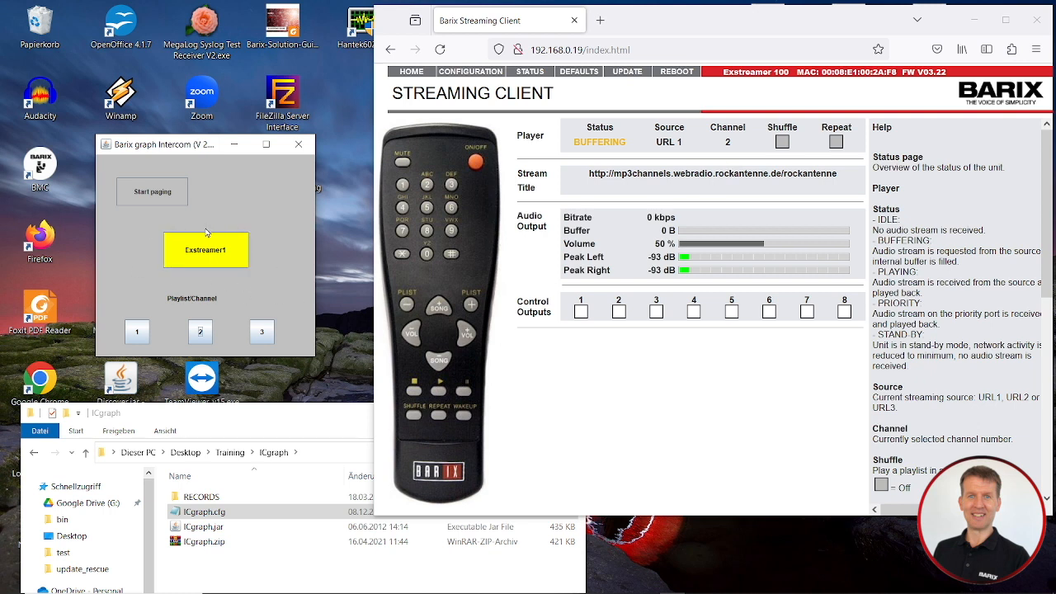
pyautogui.click(263, 338)
pyautogui.click(263, 334)
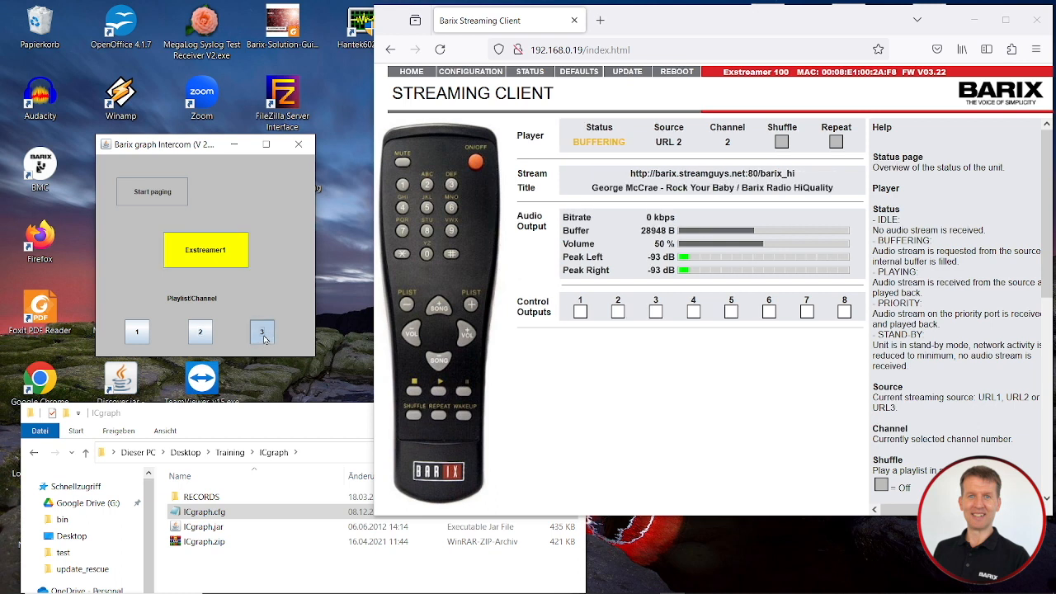